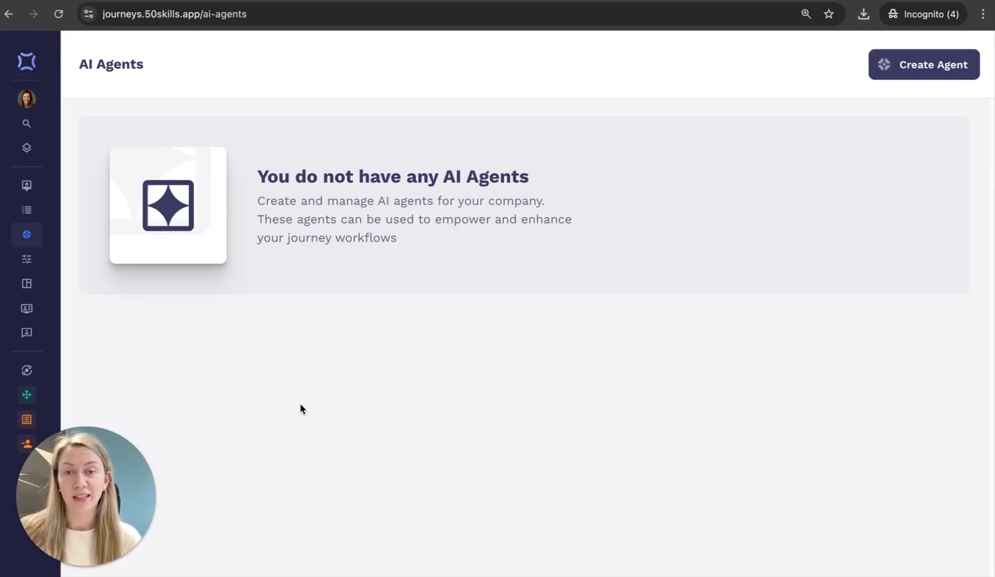
Step: Create a new AI agent named "My AI agent" with the description "Answers general questions"
mouse_move(13, 258)
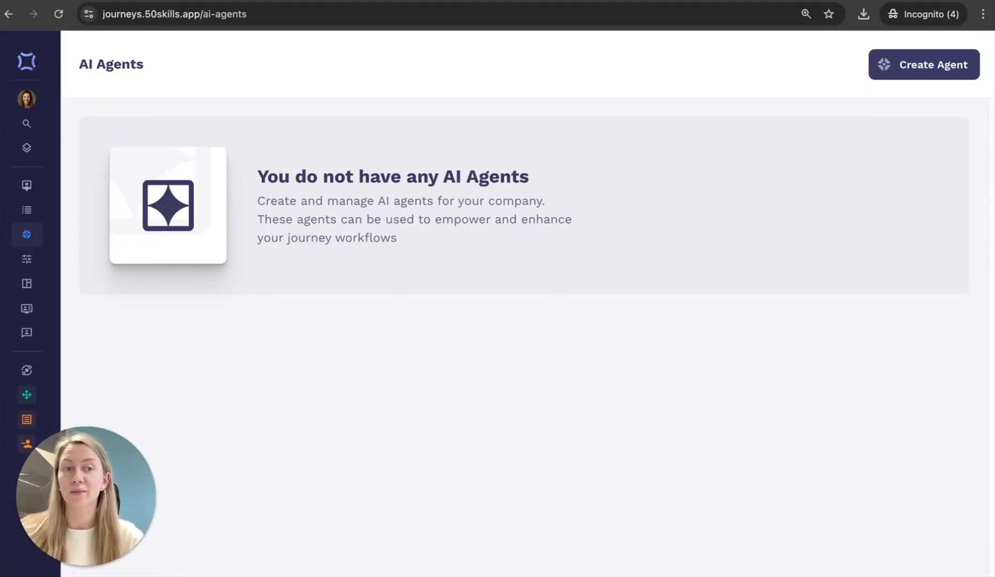
left_click(895, 62)
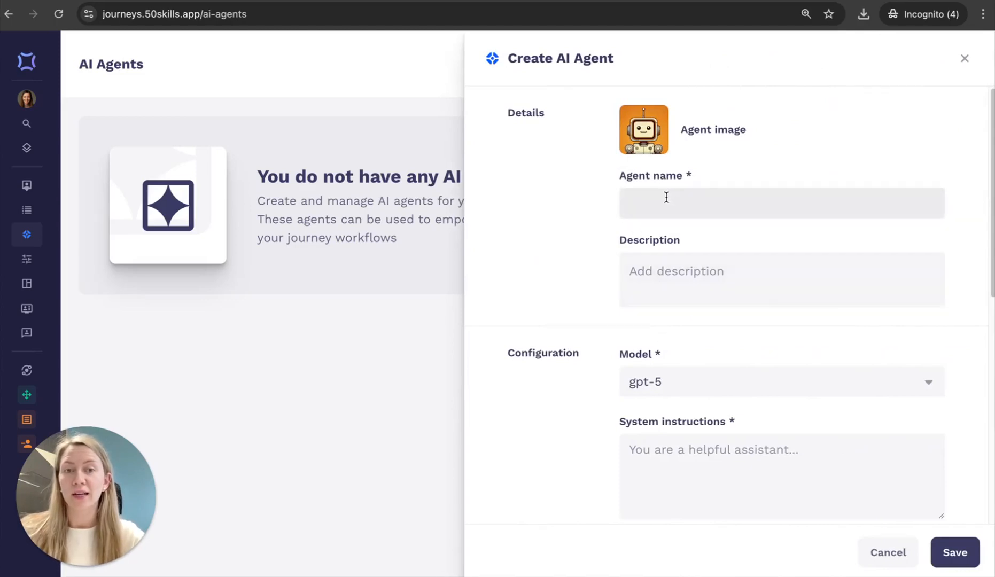
left_click(653, 202)
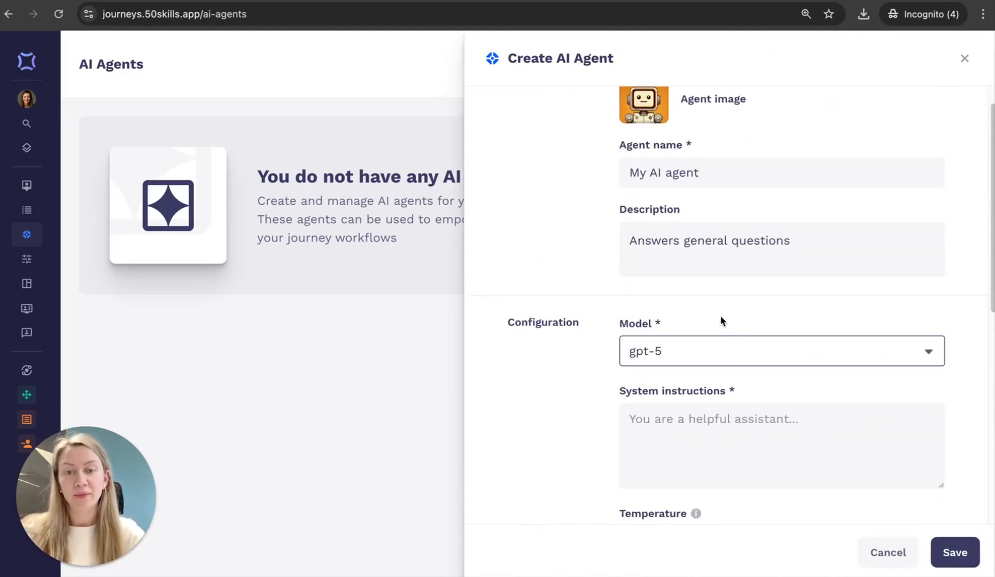
Step: Keep gpt-5 as the agent's model and enter the system instructions "You help me in my workflows."
left_click(711, 346)
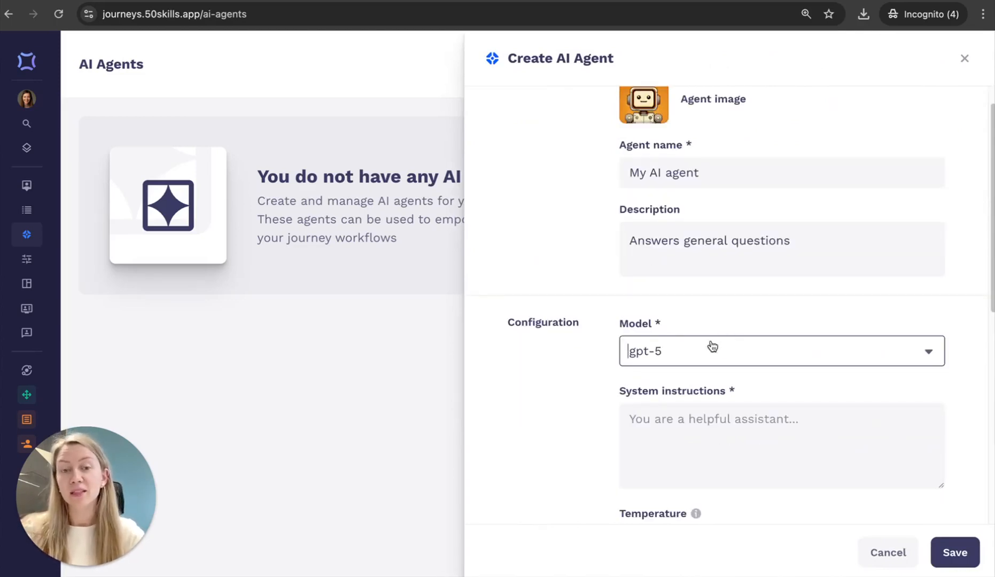
left_click(717, 353)
scroll(714, 453, "down", 6)
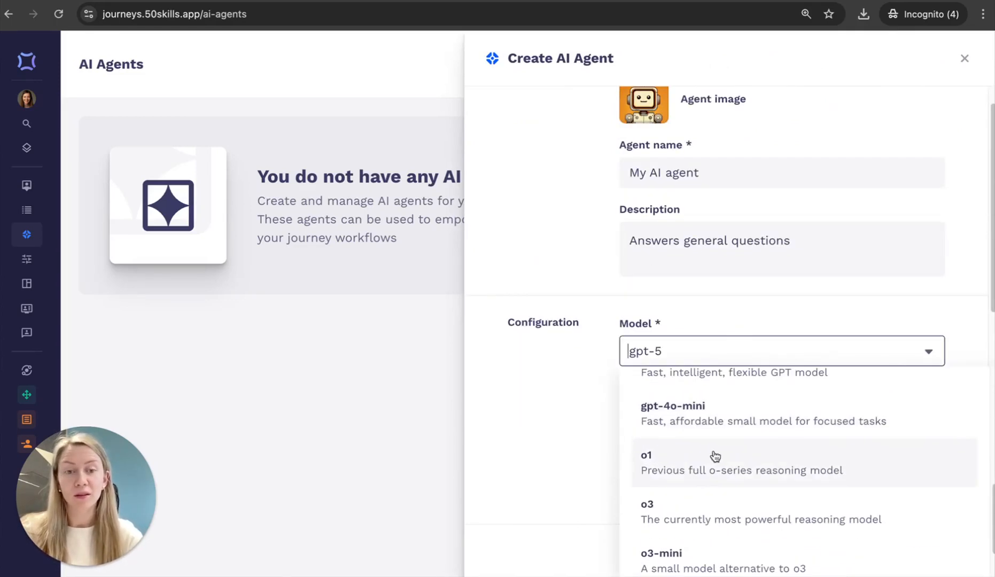
scroll(715, 456, "up", 6)
left_click(636, 357)
key("Tab")
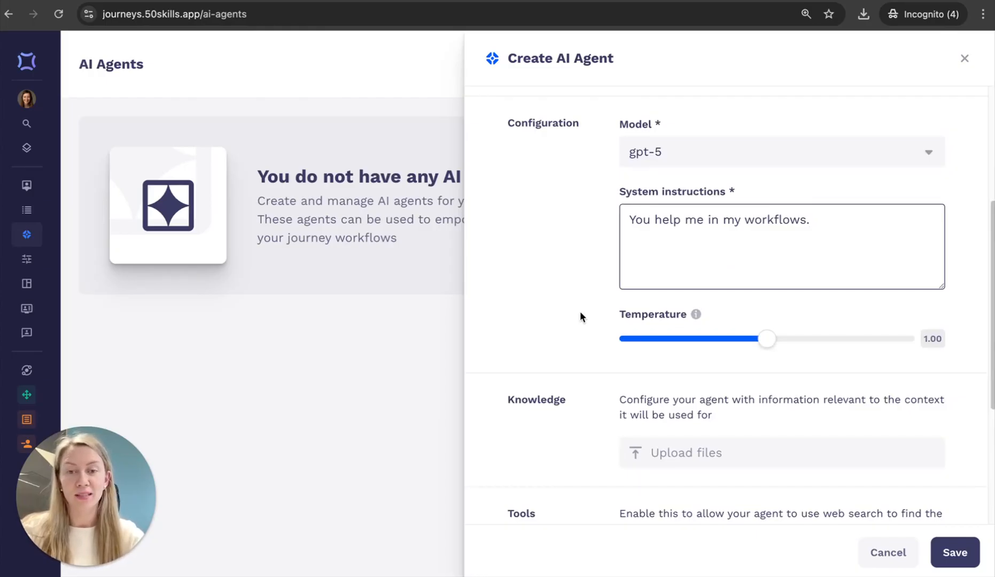
Step: Try the agent's temperature at both extremes and set it to 0.05
left_click_drag(774, 336, 638, 346)
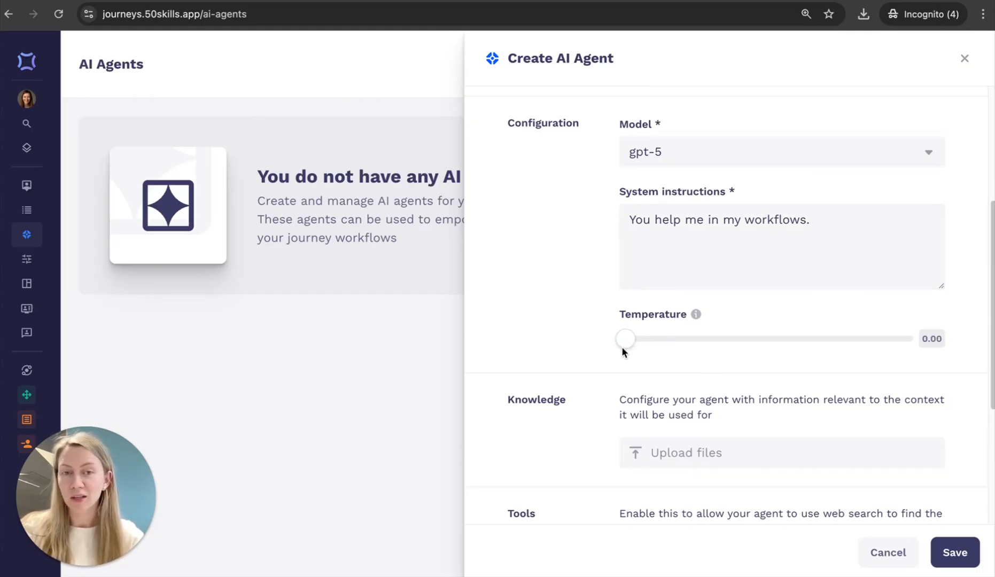
left_click_drag(621, 346, 859, 359)
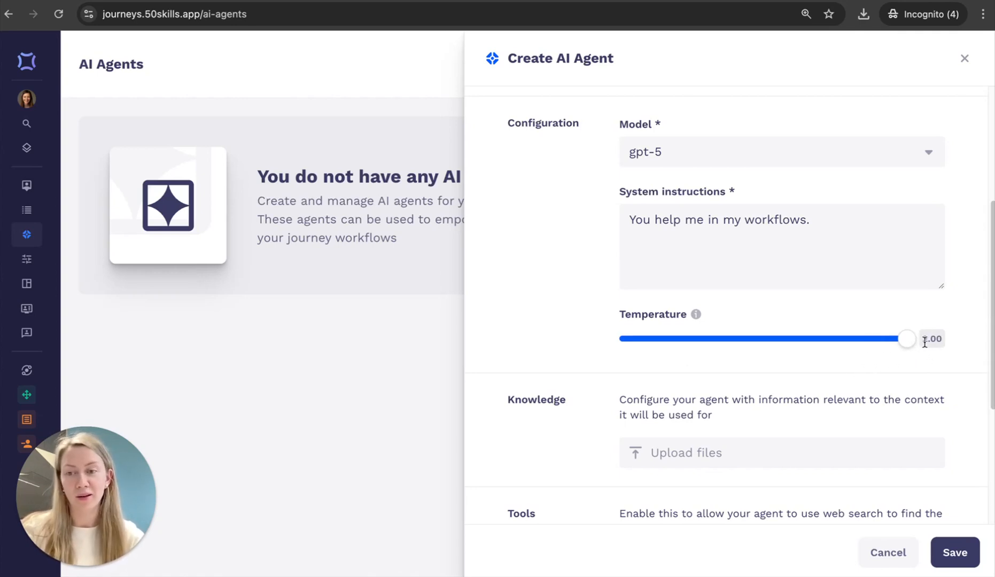
left_click_drag(913, 340, 637, 337)
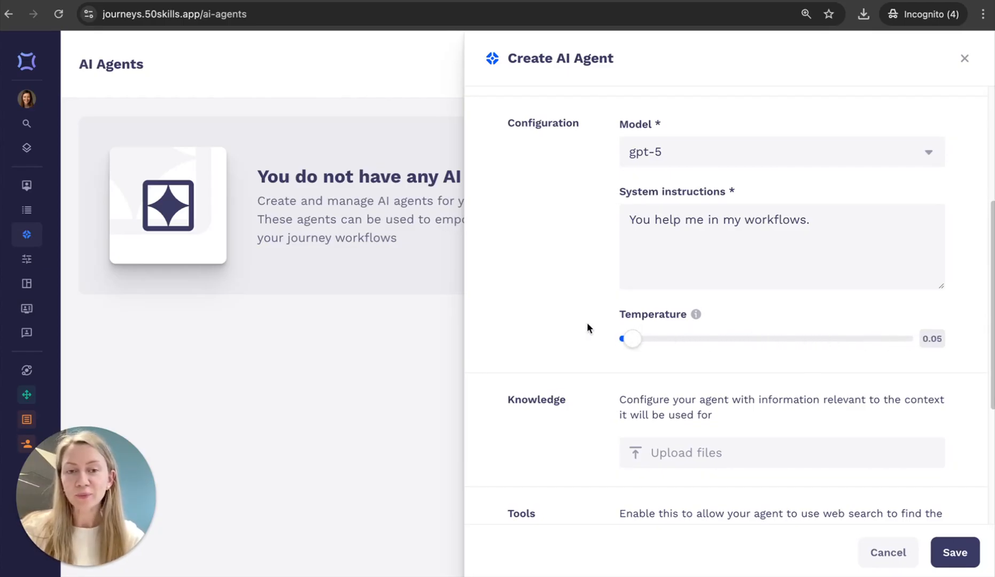
Step: Add a structured output to the agent and set its type to Token
scroll(587, 326, "down", 2)
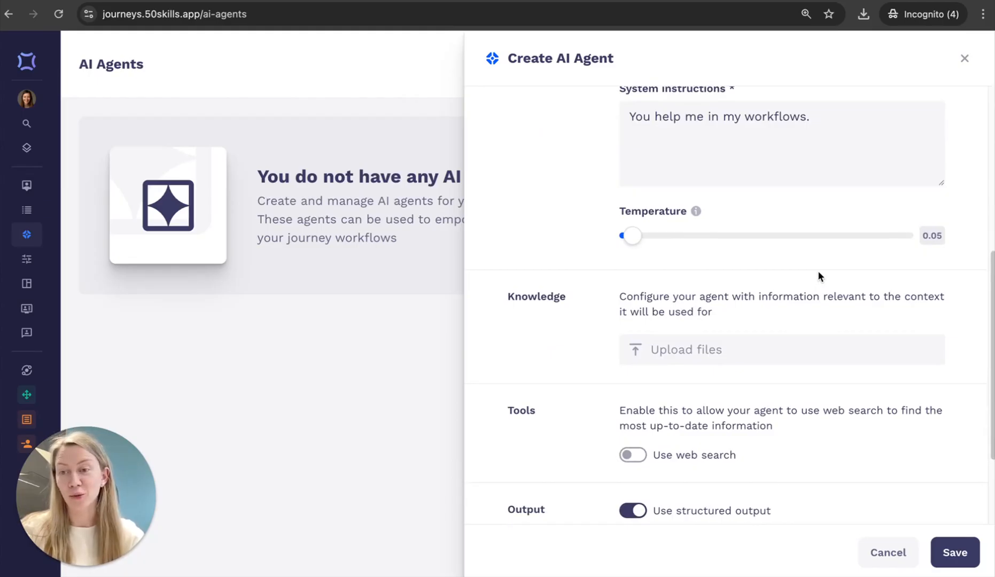
scroll(571, 299, "down", 1)
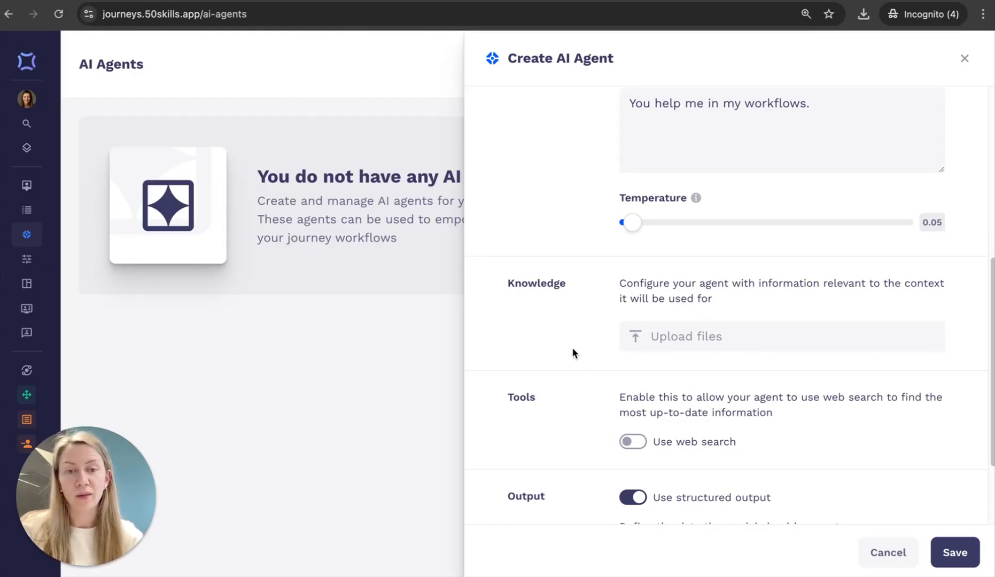
scroll(573, 351, "down", 3)
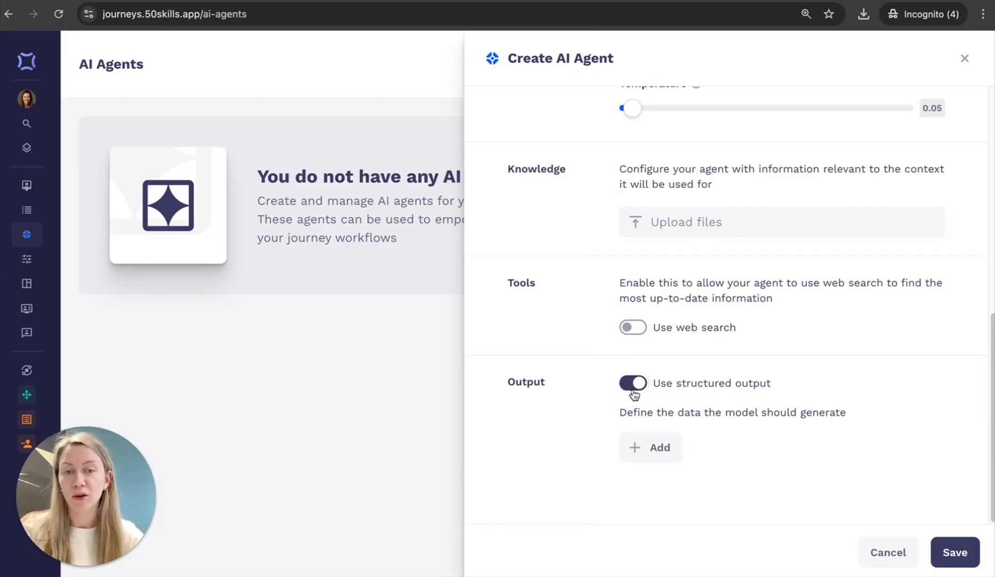
left_click(643, 445)
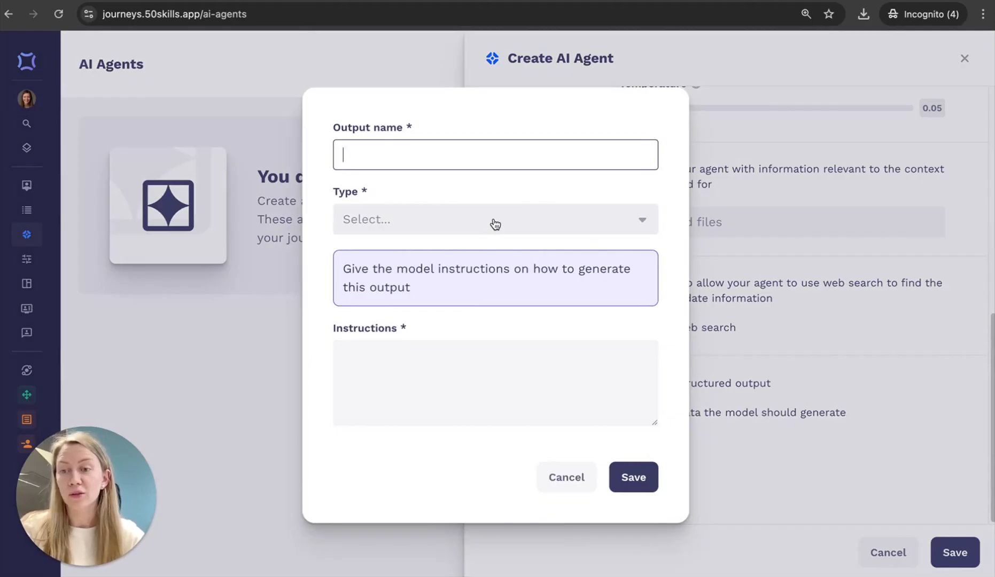
left_click(471, 220)
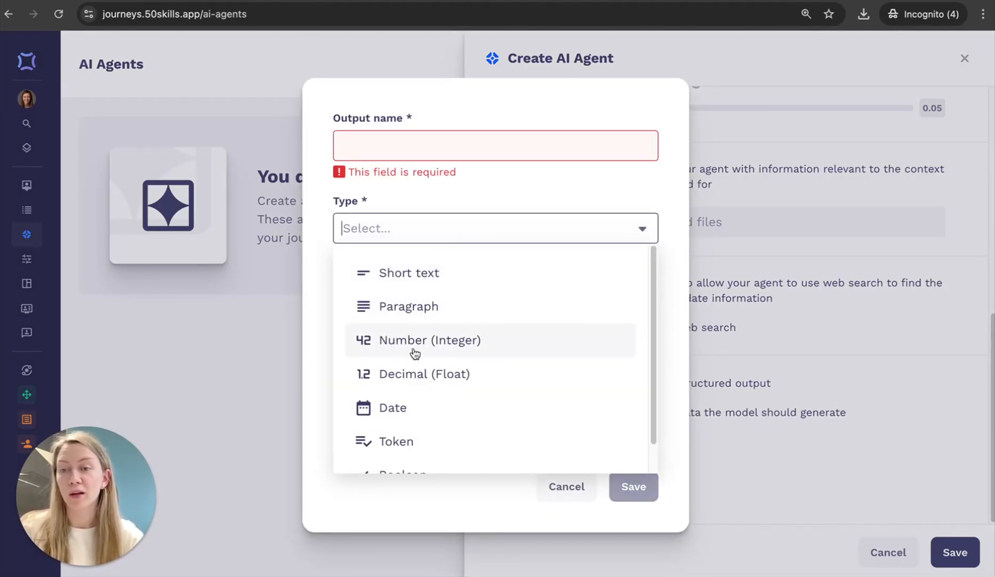
scroll(406, 390, "down", 1)
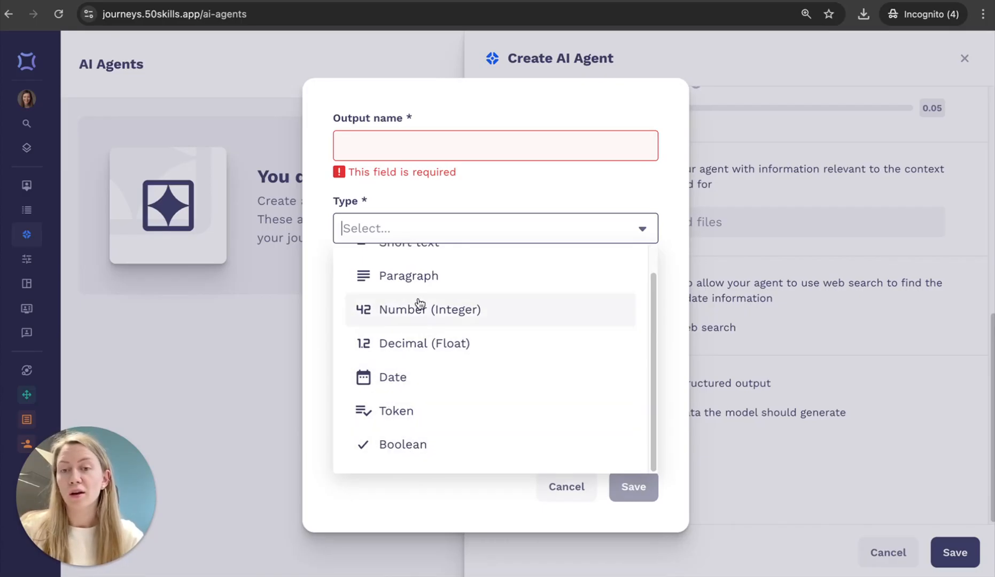
left_click(386, 411)
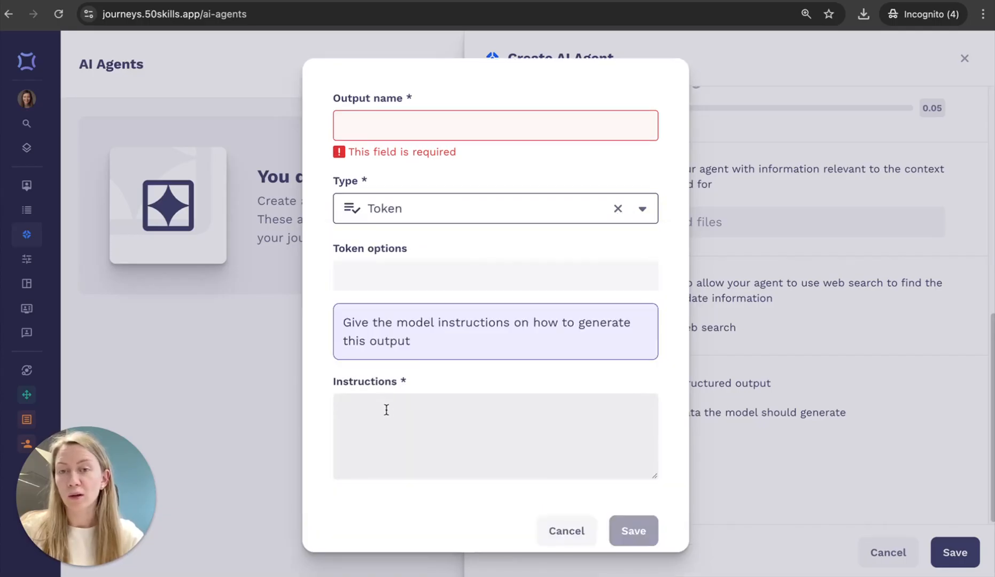
Step: Add Good, Bad and Unsure as the output's token options
left_click(369, 275)
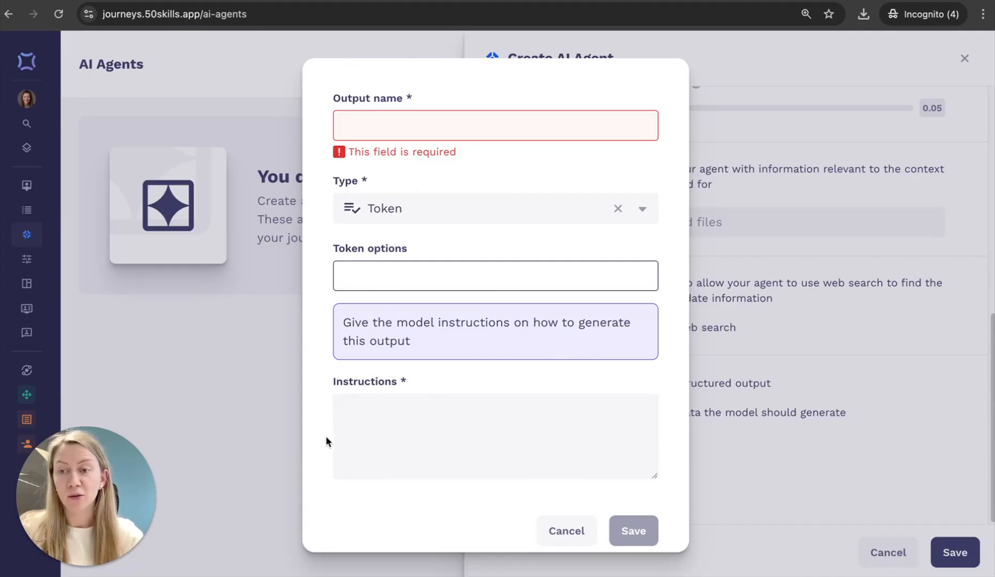
type("Good")
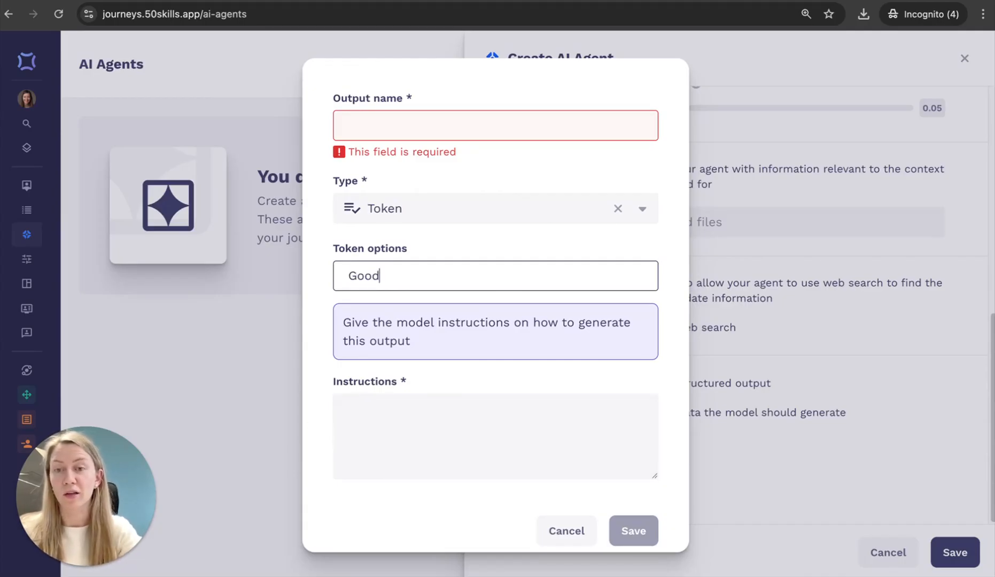
key("Return")
type("Bad")
key("Return")
type("U")
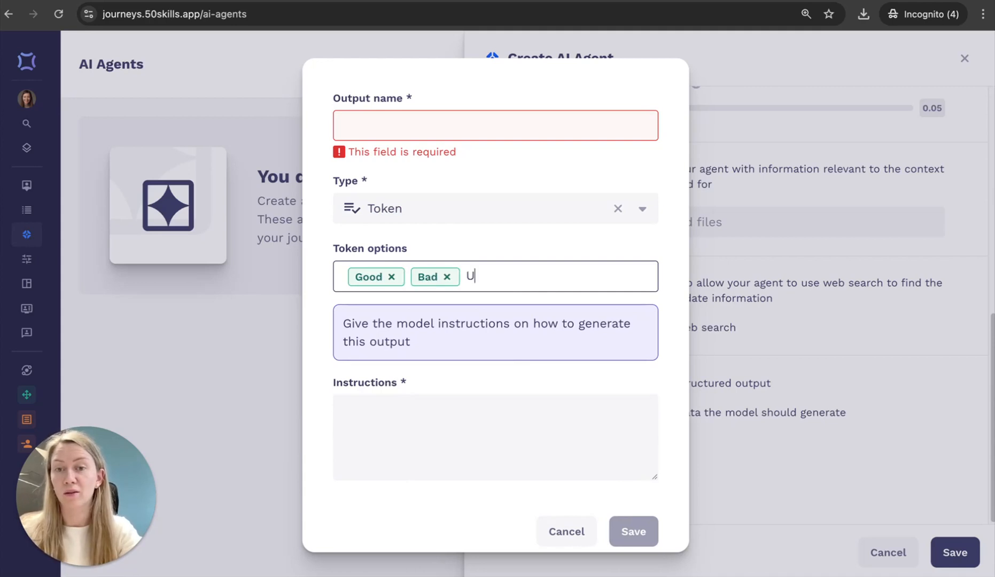
type("nsure")
key("Return")
Step: Enter "Tell me how this person feels" as the instructions for generating the output
left_click(420, 455)
type("T")
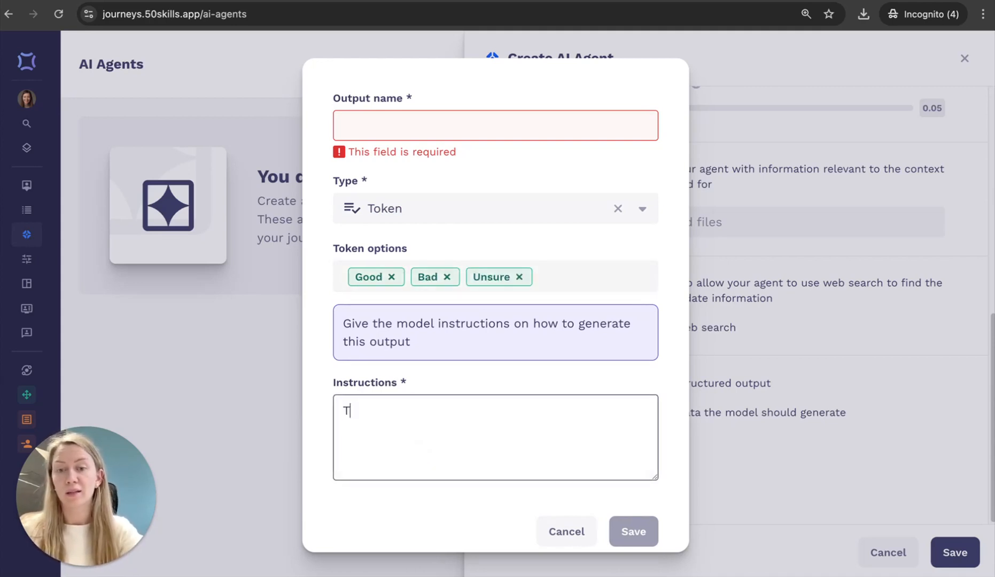
type("ell me how this person feeld?")
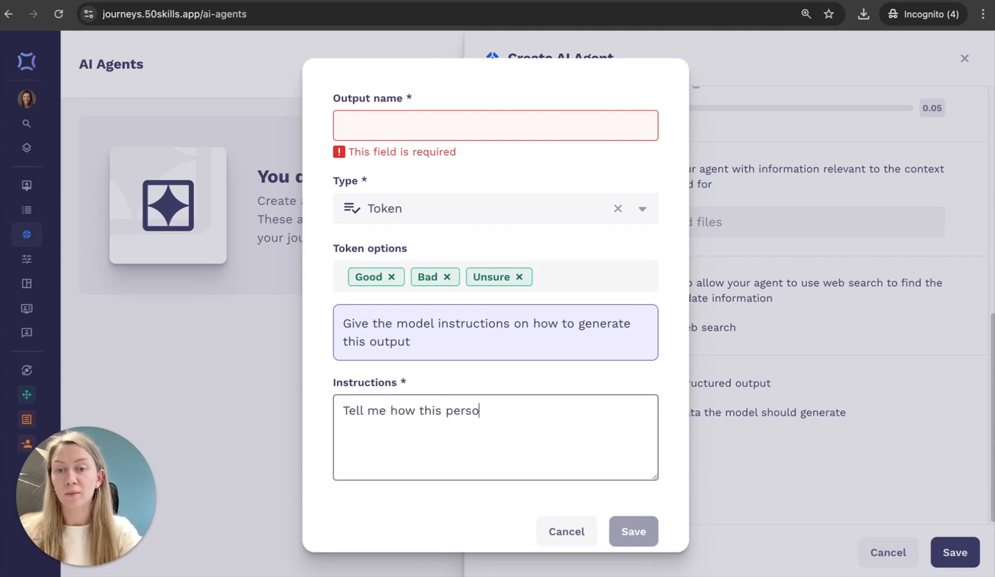
key("BackSpace")
key("BackSpace")
type("s")
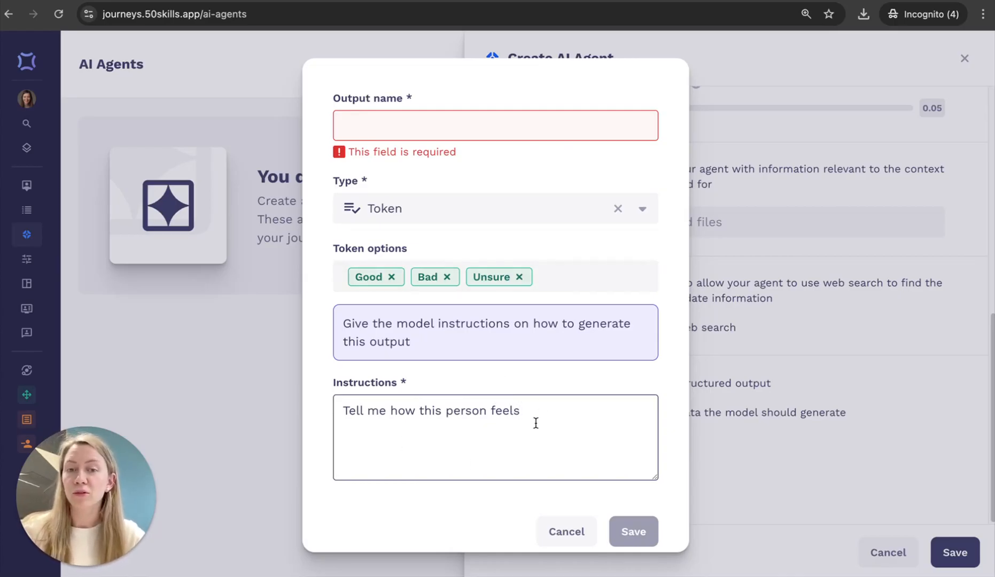
left_click_drag(517, 420, 342, 415)
left_click(465, 417)
left_click_drag(528, 419, 324, 400)
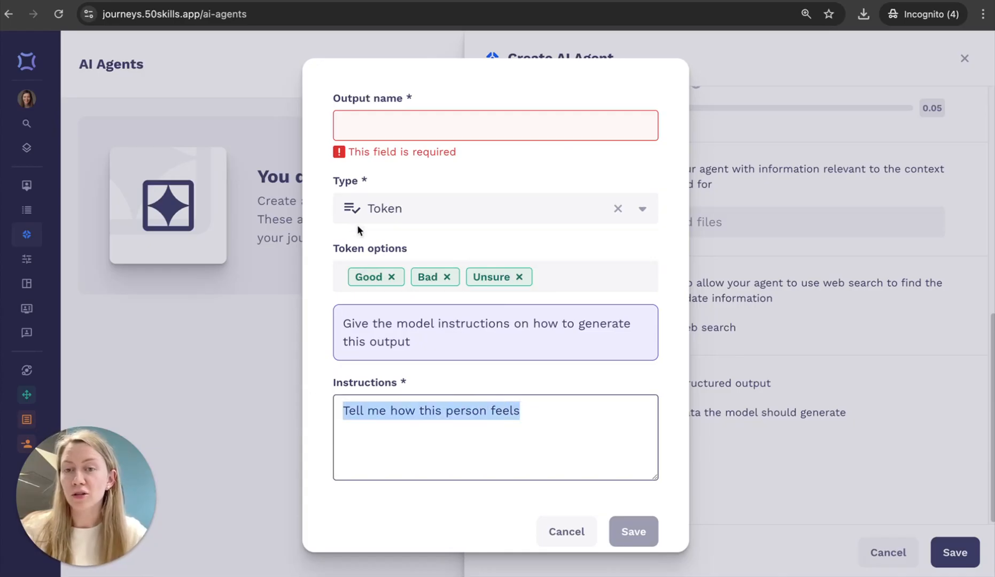
left_click(486, 443)
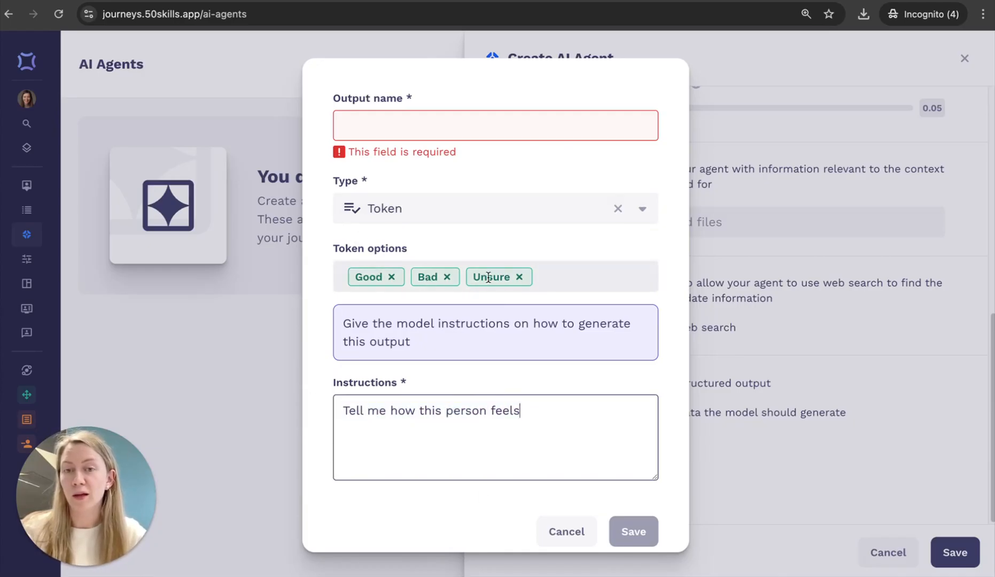
Step: Name the output Feeling and save it
left_click(428, 129)
type("Feeling")
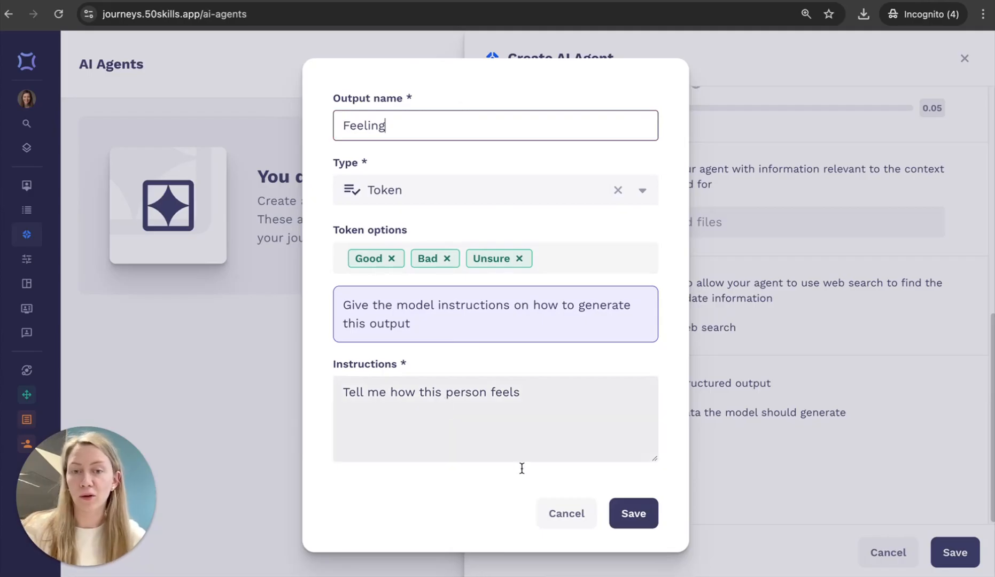
left_click(633, 513)
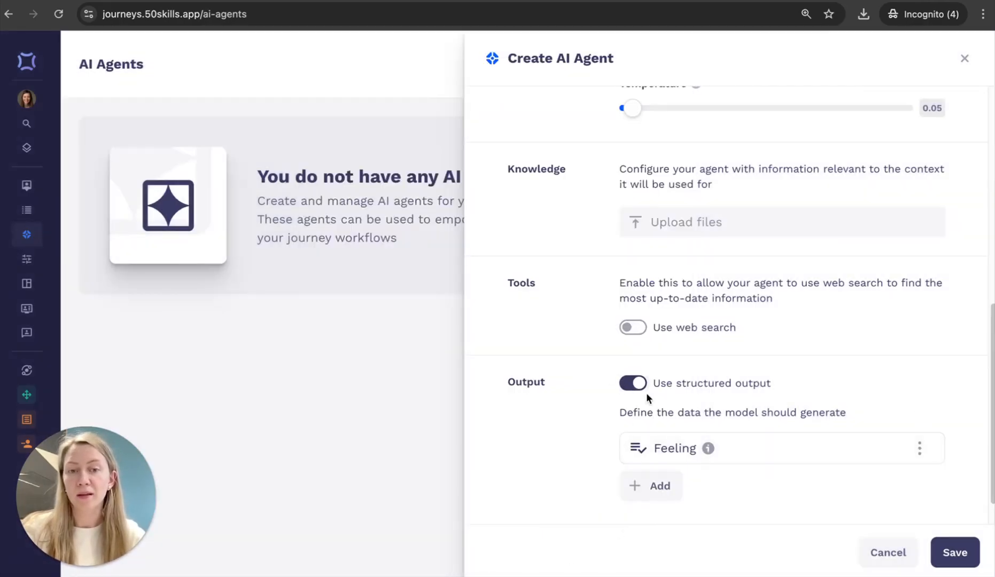
Step: Turn off structured output for the agent and save the agent
left_click(628, 383)
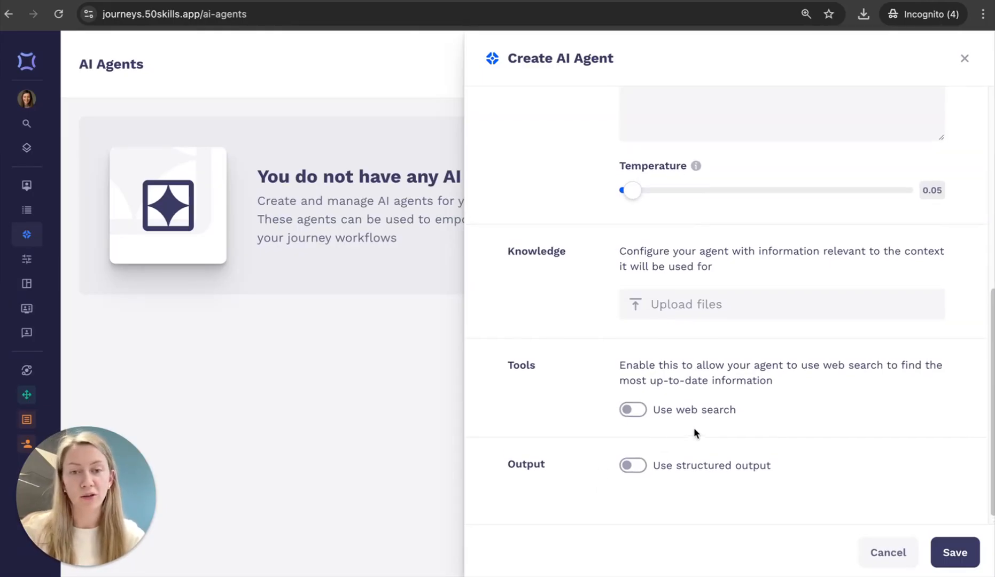
scroll(737, 417, "up", 3)
scroll(713, 360, "up", 2)
scroll(700, 353, "down", 5)
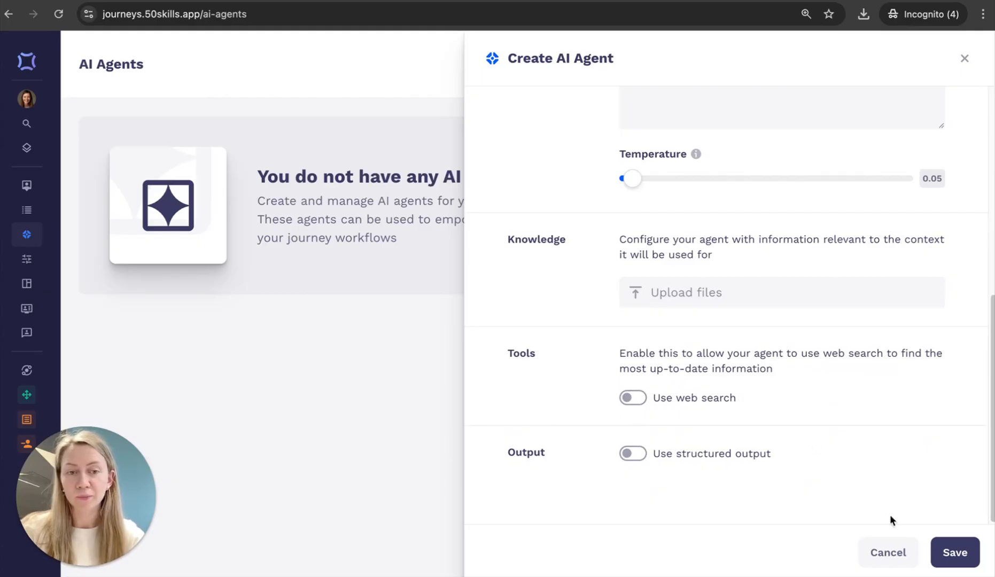
left_click(949, 549)
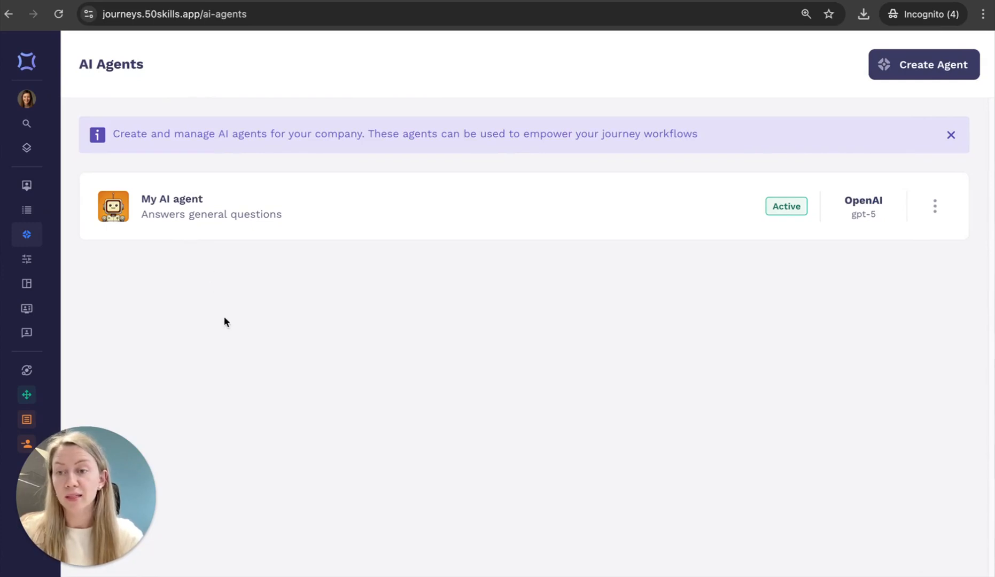
Step: Add My AI agent as the first action after the start of the untitled journey
mouse_move(28, 184)
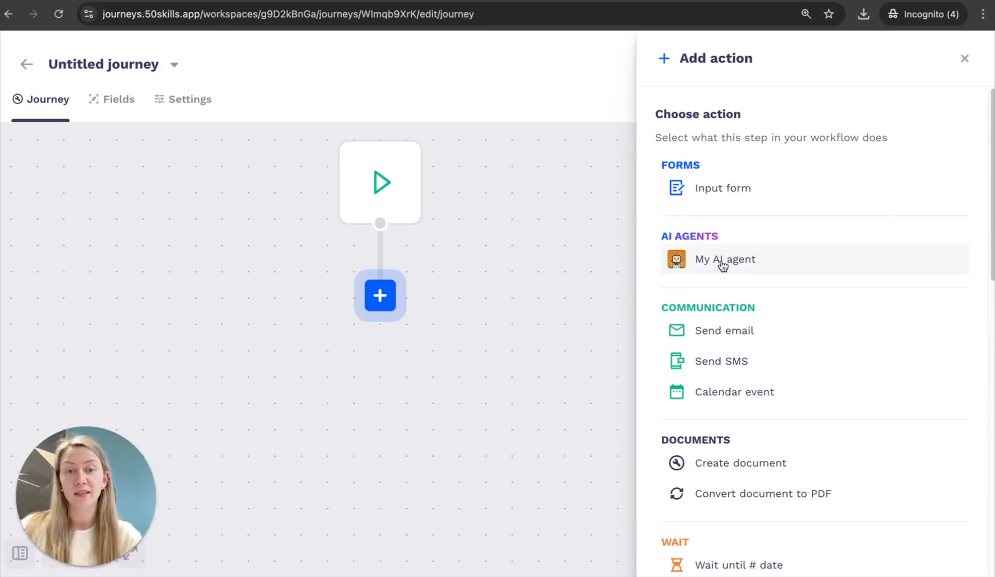
left_click(747, 264)
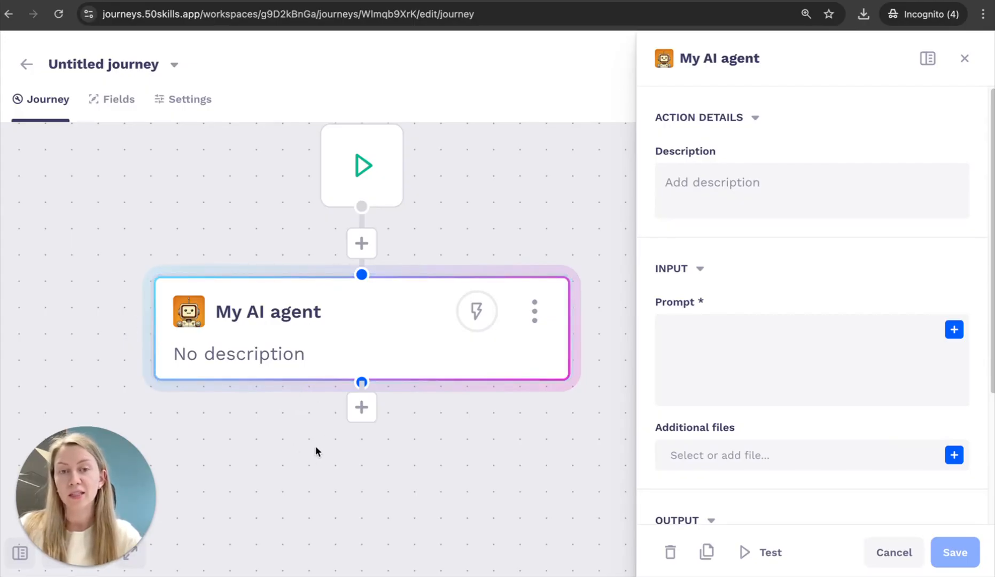
Step: Set the action's prompt to "You are reviewing a receipt for reimbursement, I need to know if it is in line with our reimbursement policy"
left_click(715, 331)
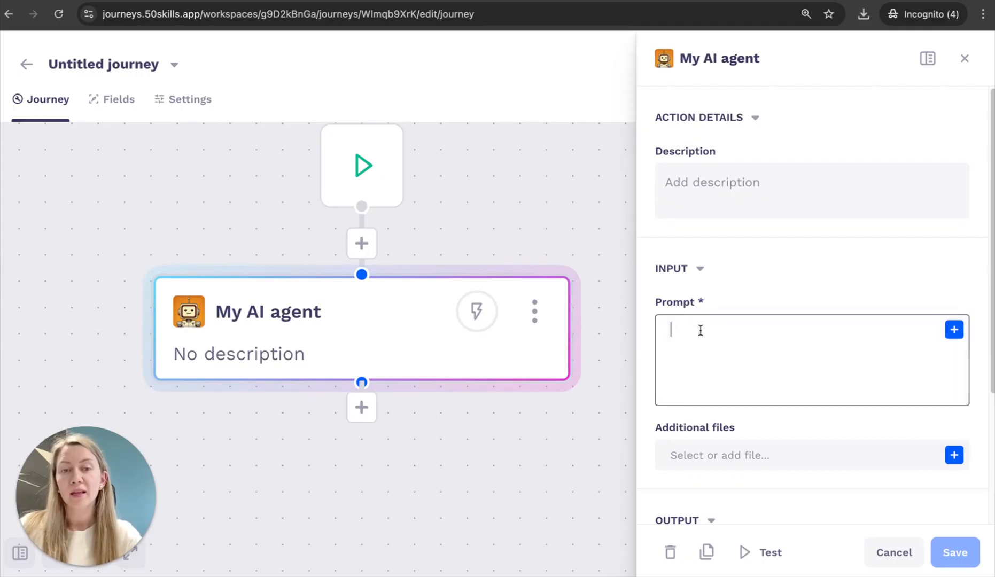
scroll(710, 323, "down", 1)
type("You are reviewing a receipt for reimbursement, I need to know if it is in line with our reimbursement policy")
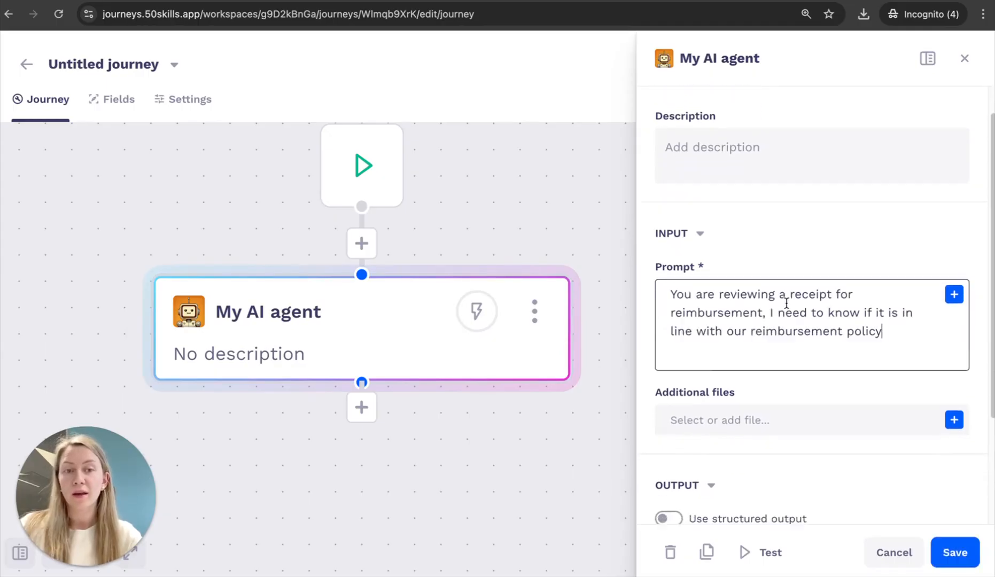
scroll(786, 303, "down", 1)
left_click_drag(696, 275, 806, 310)
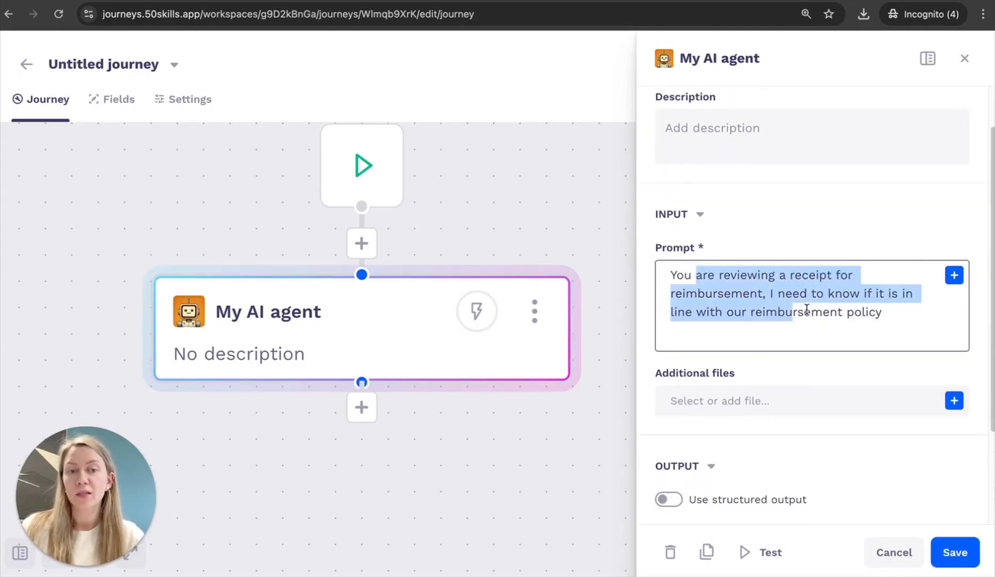
left_click(806, 310)
left_click_drag(877, 278, 911, 311)
left_click(884, 320)
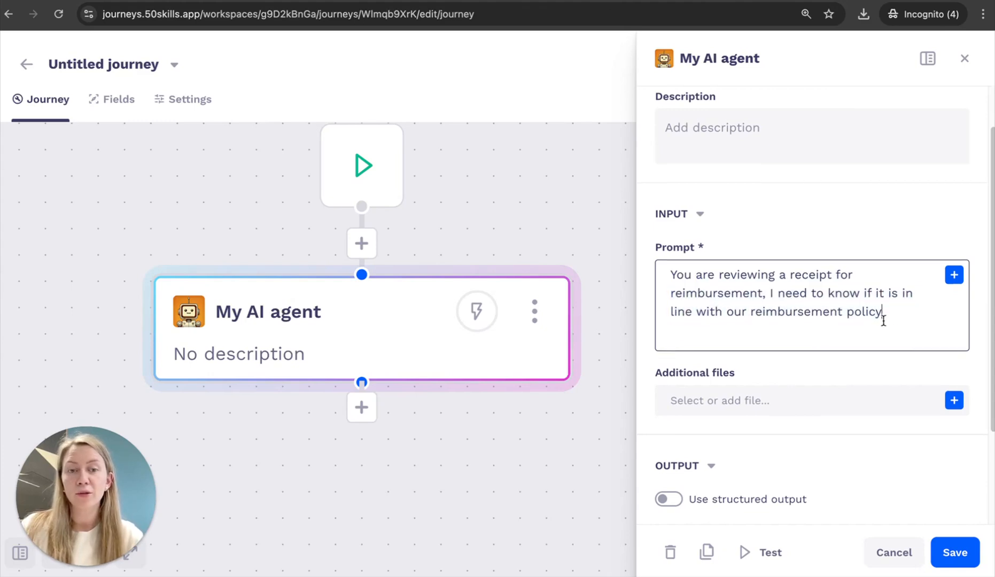
Step: Attach the traveller's Receipt field to the My AI agent action as an additional file
scroll(760, 352, "down", 3)
left_click(770, 303)
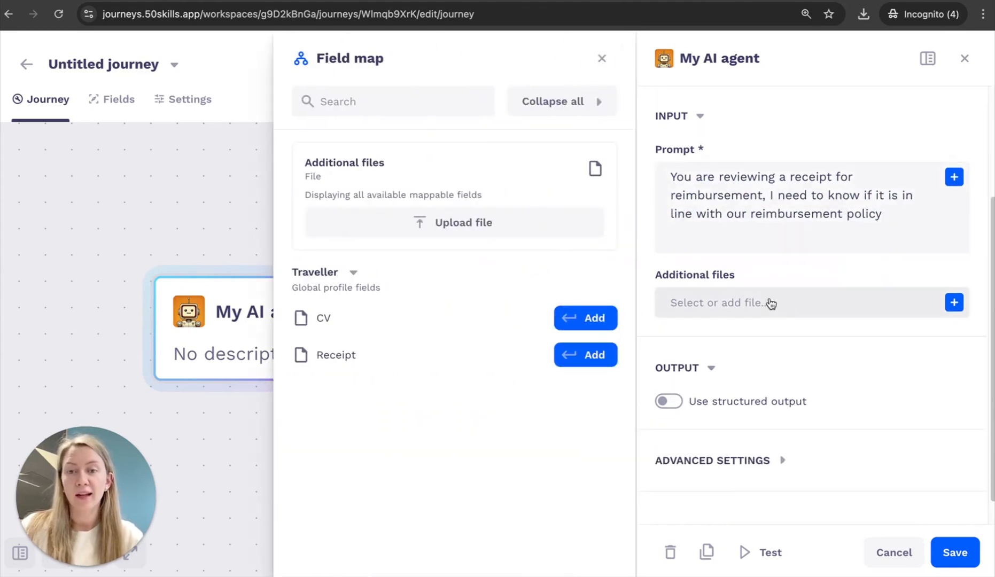
left_click(584, 359)
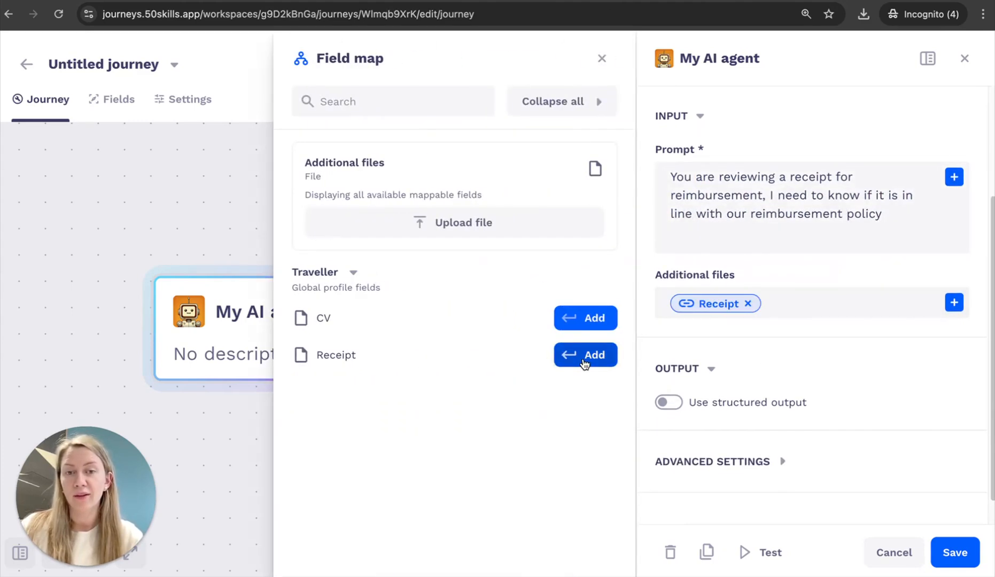
left_click(602, 58)
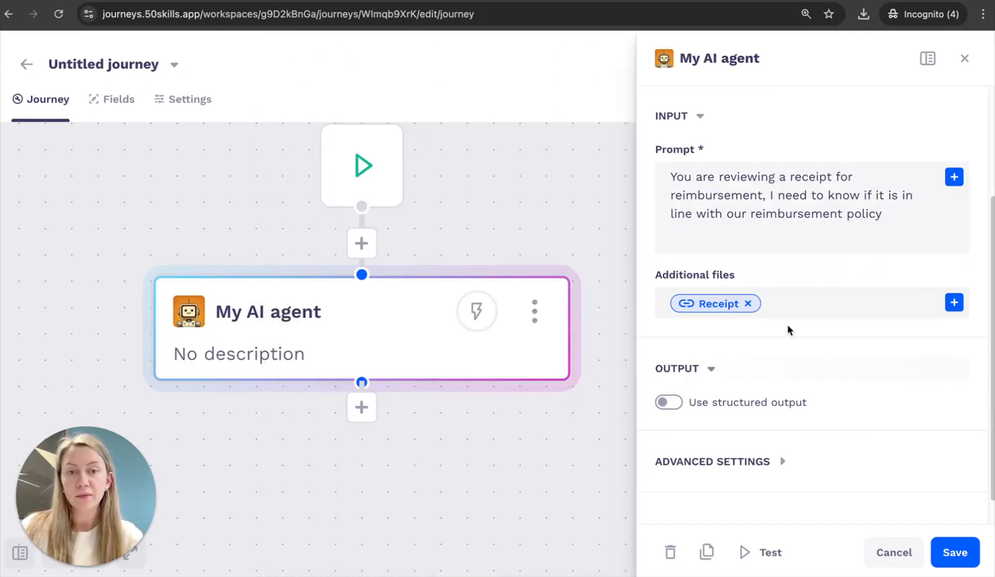
Step: Turn on structured output and add a Boolean output named "Valid receipt" with the instructions "Is this a receipt?"
scroll(794, 295, "down", 1)
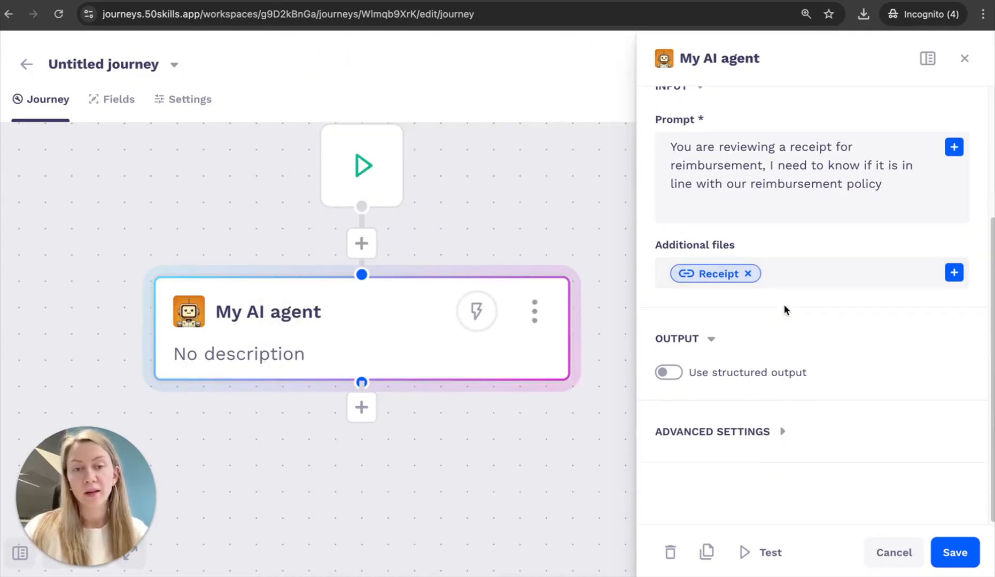
left_click(675, 373)
left_click(694, 409)
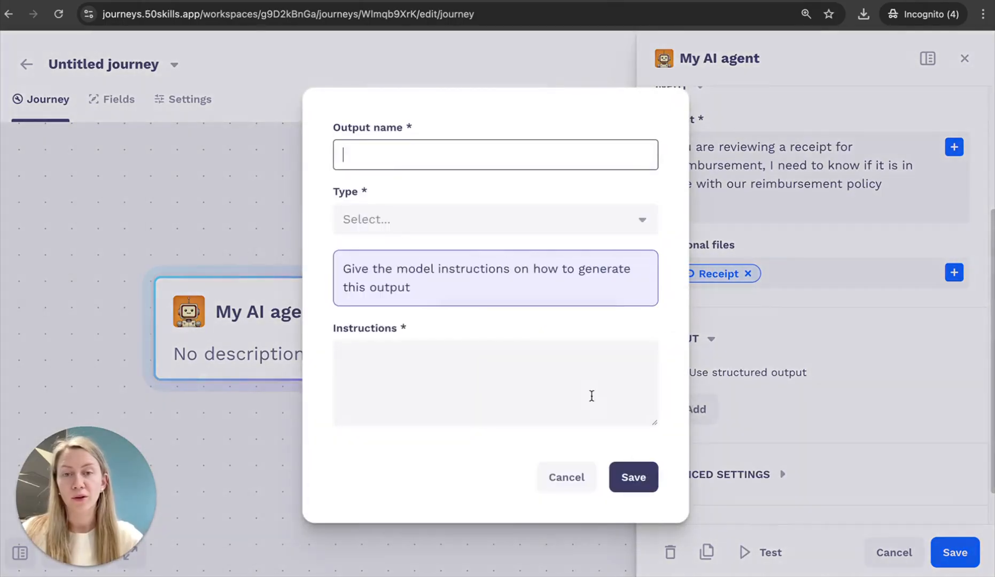
left_click(471, 226)
scroll(457, 392, "down", 1)
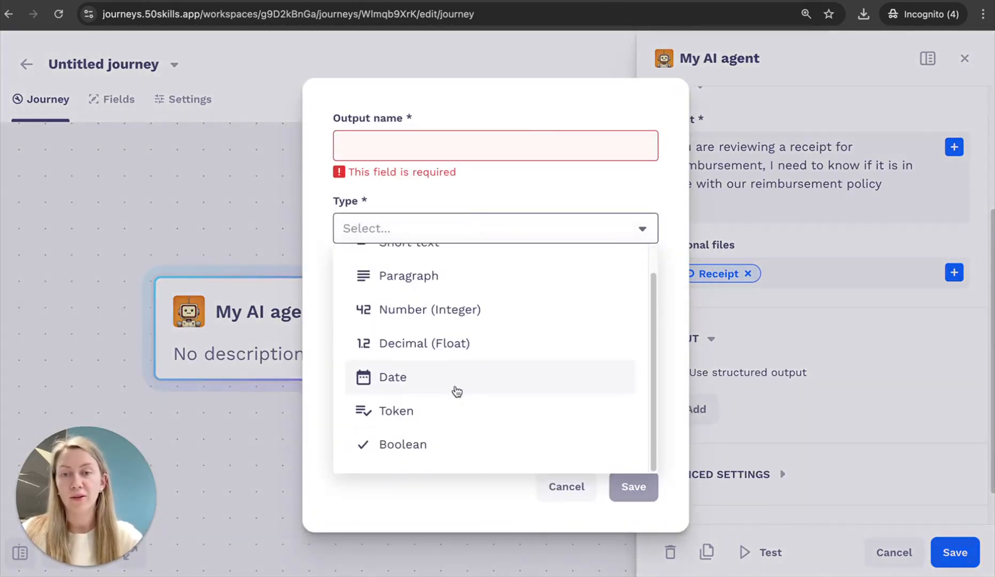
left_click(423, 445)
left_click(432, 155)
type("Valid receipt")
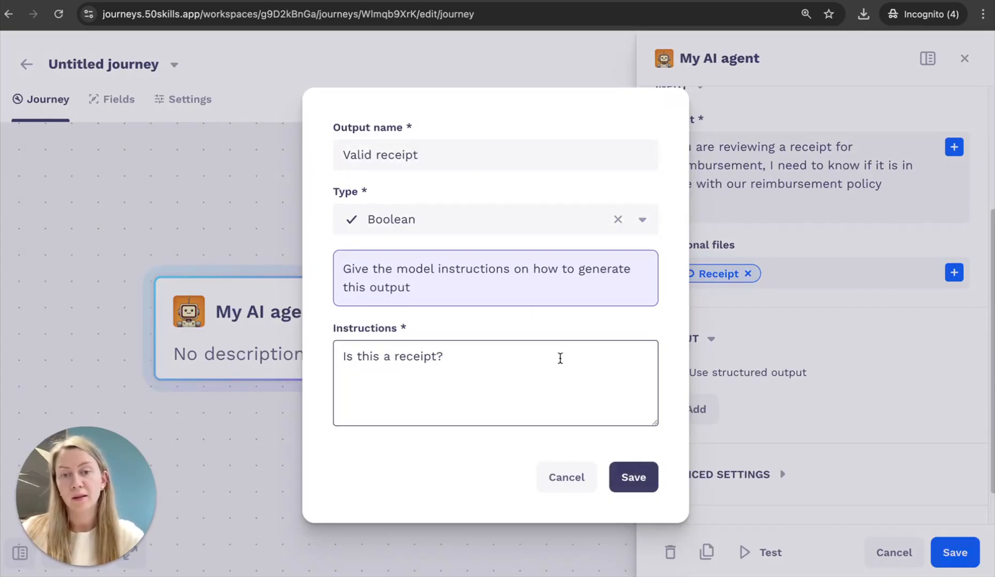
left_click(633, 476)
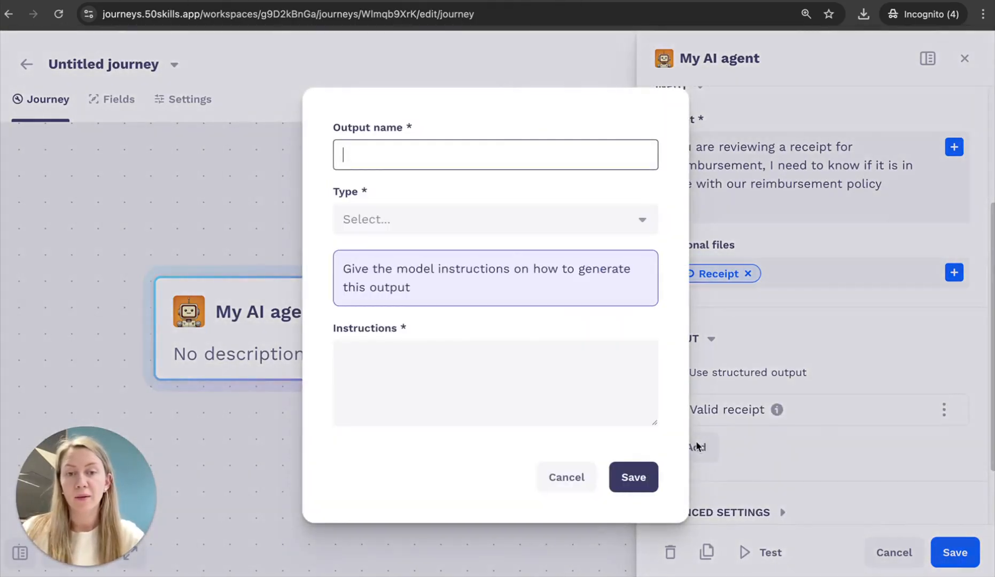
Step: Add a Short text output "Amount on the receipt" with instructions "What is the amount on the receipt?" and save the agent action
left_click(437, 209)
scroll(438, 353, "down", 1)
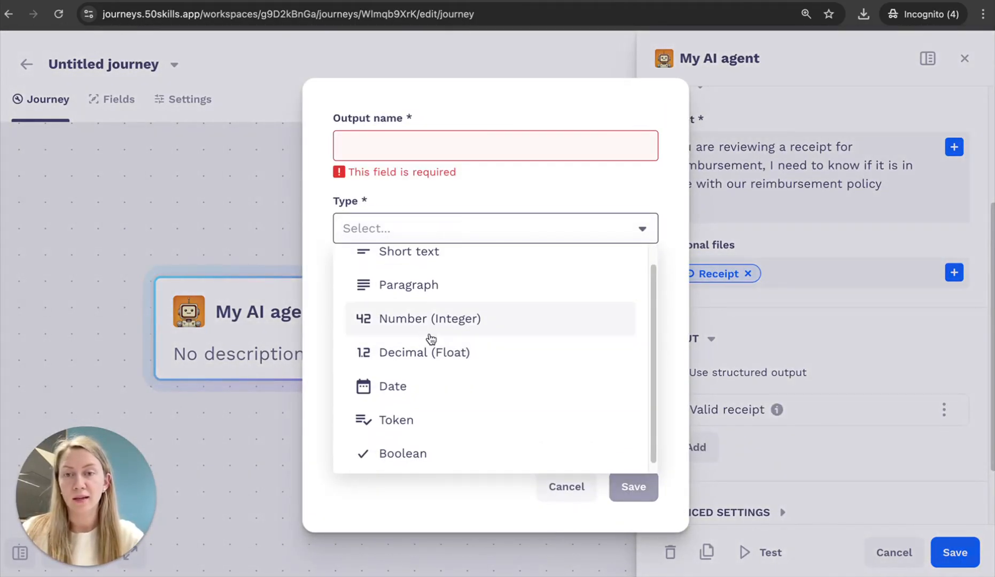
scroll(422, 310, "up", 1)
left_click(411, 279)
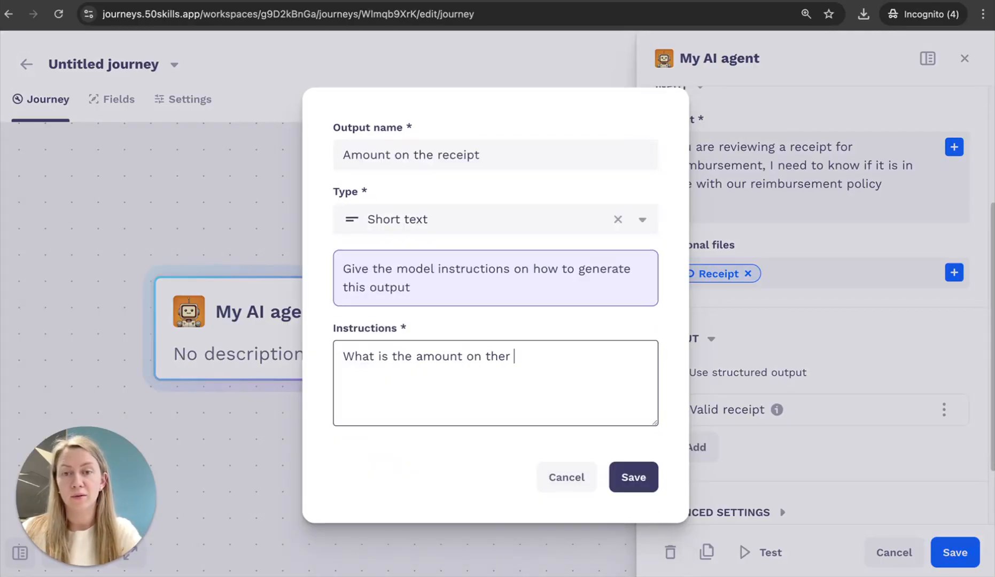
key("BackSpace")
key("BackSpace")
type("receipt?")
left_click(633, 477)
scroll(749, 393, "down", 2)
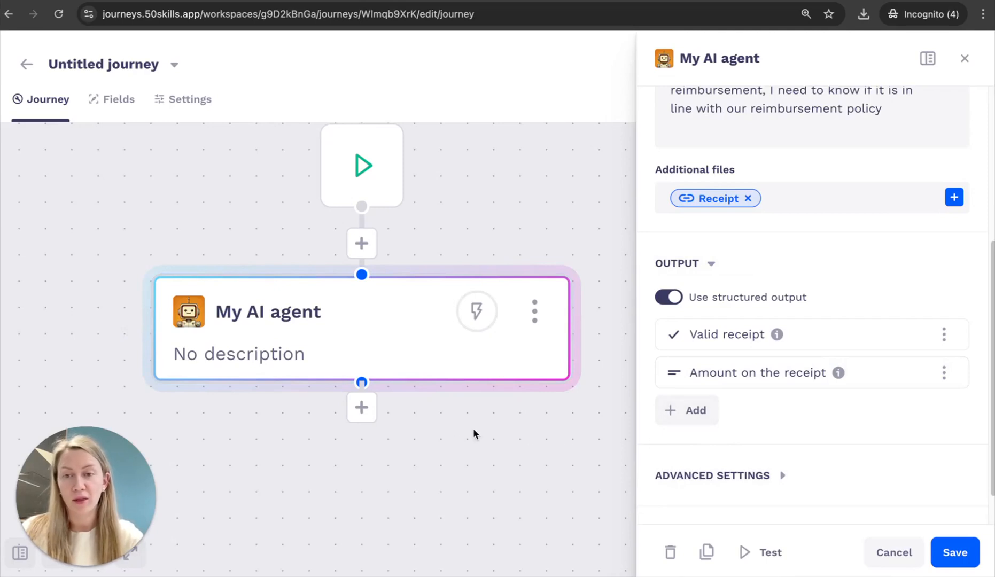
left_click(955, 552)
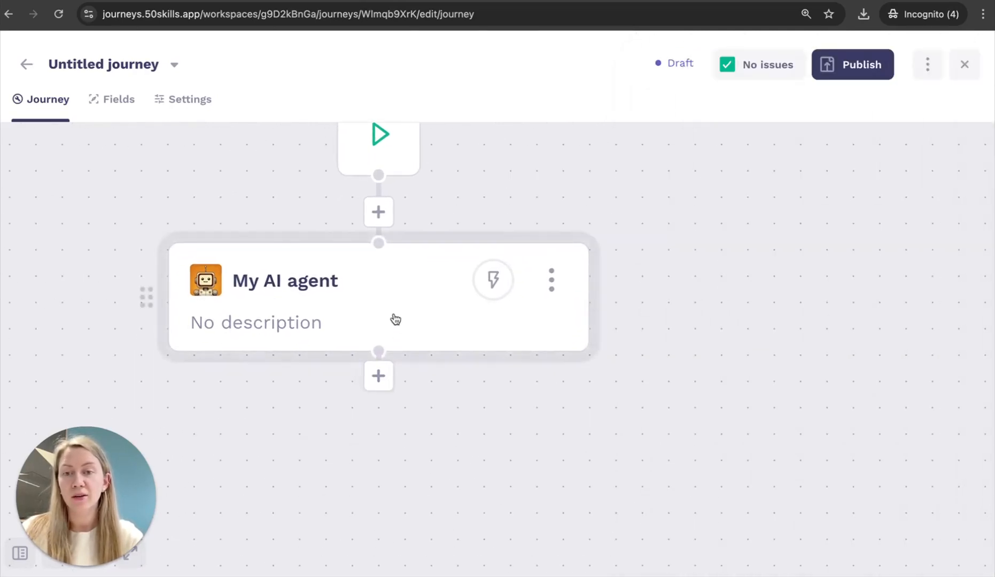
Step: Add a Branch action directly after My AI agent in the journey
left_click(396, 320)
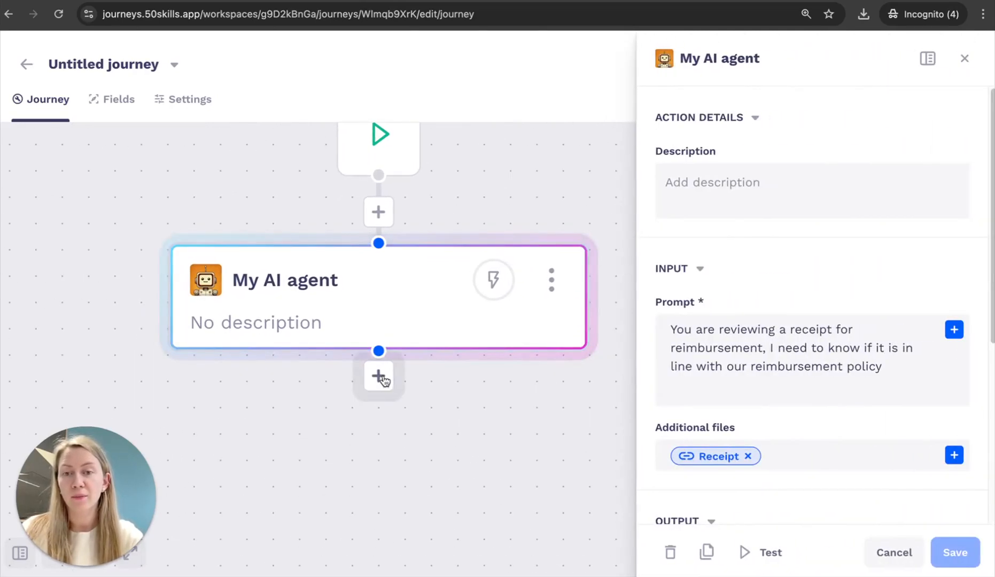
left_click(378, 377)
scroll(771, 375, "down", 3)
scroll(772, 375, "down", 2)
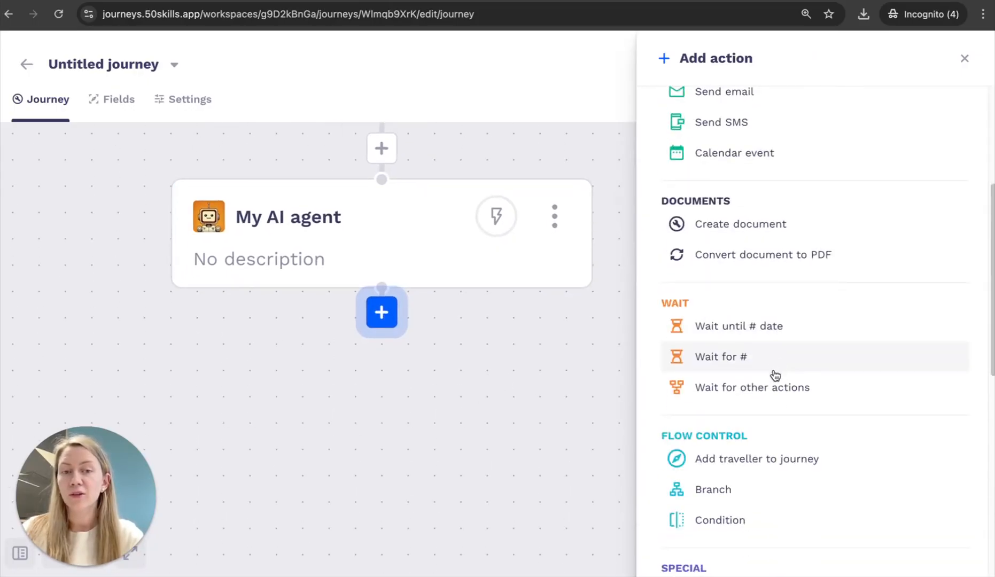
left_click(721, 490)
Step: Add a Condition action under Branch A
left_click_drag(309, 476, 536, 308)
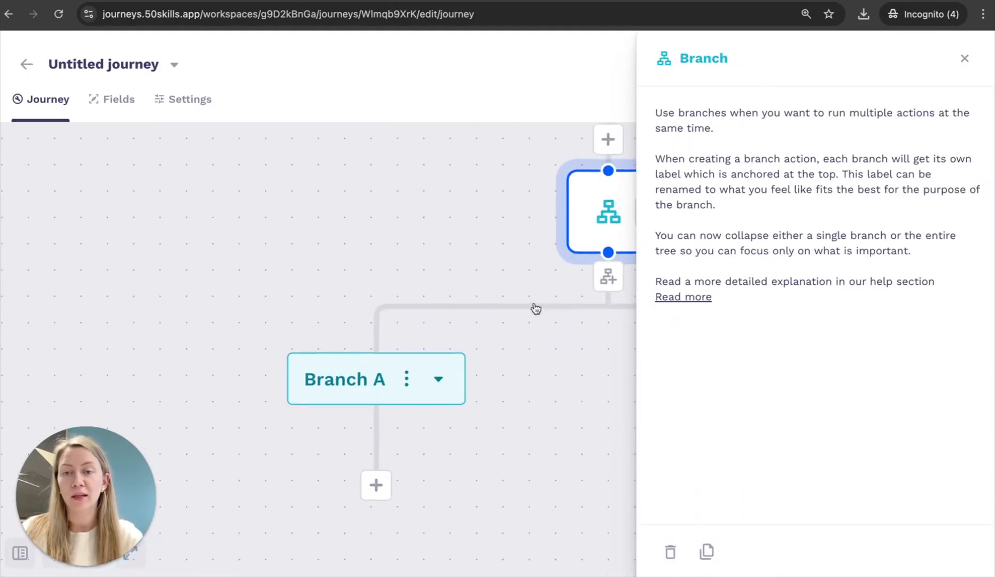
left_click(375, 482)
left_click_drag(466, 501, 362, 320)
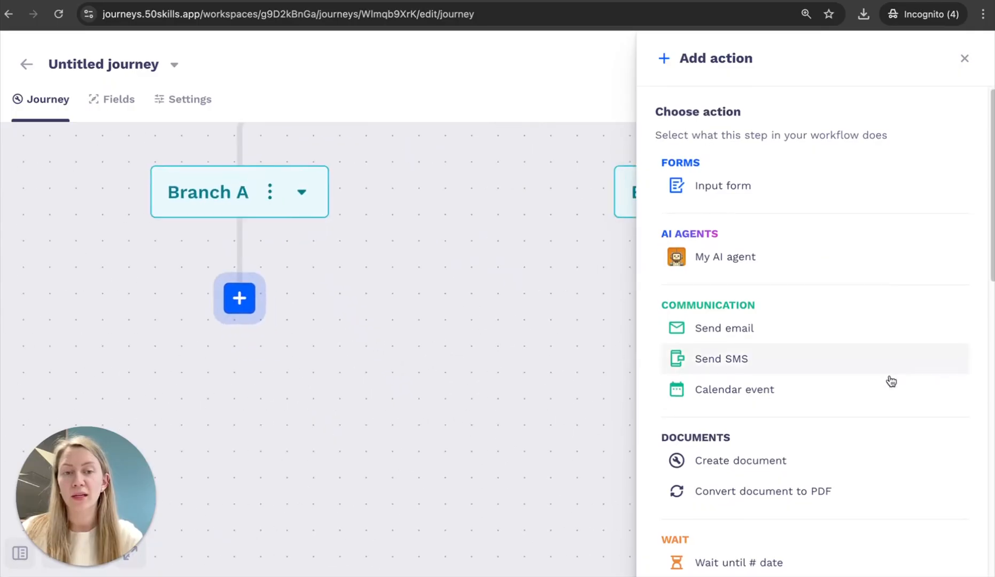
scroll(781, 410, "down", 5)
left_click(737, 460)
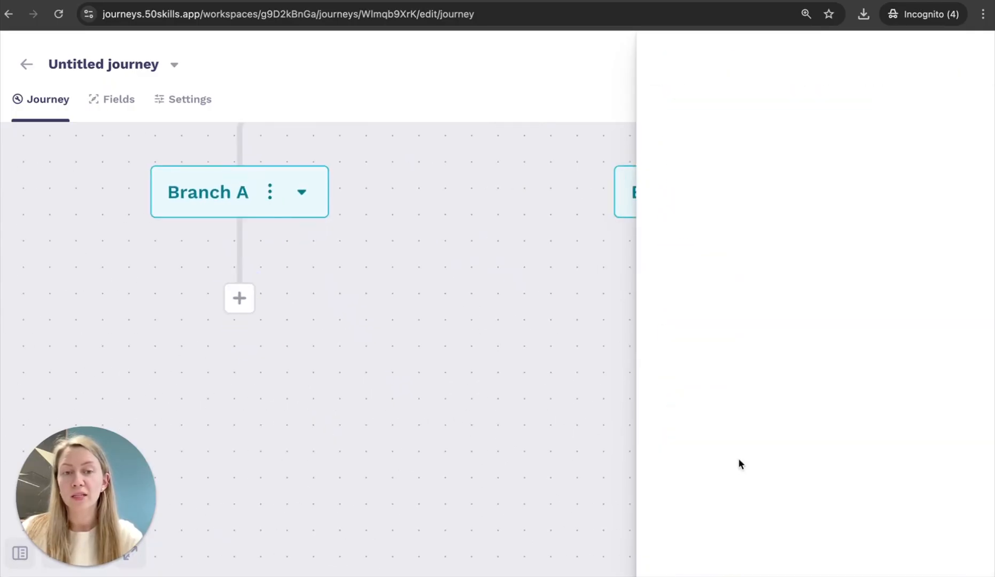
Step: Set the condition to continue if My AI agent's Valid receipt output is true, and save it
left_click(731, 302)
left_click(711, 325)
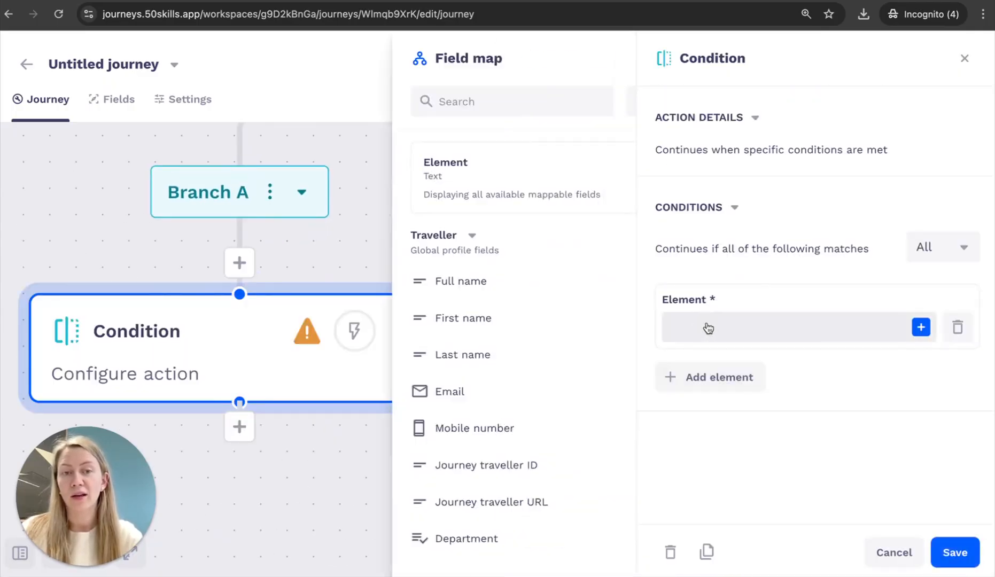
left_click(350, 237)
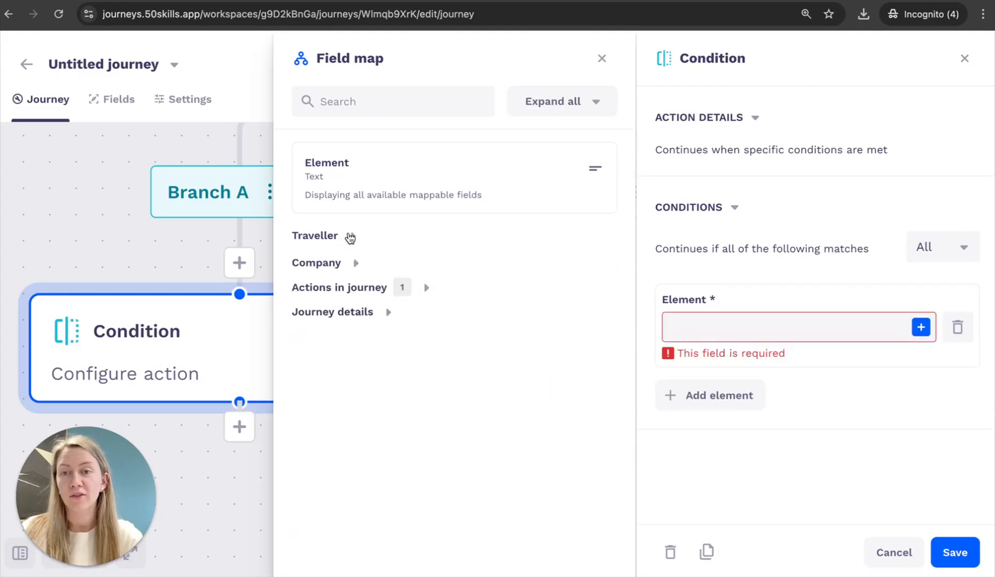
left_click(363, 288)
left_click(352, 323)
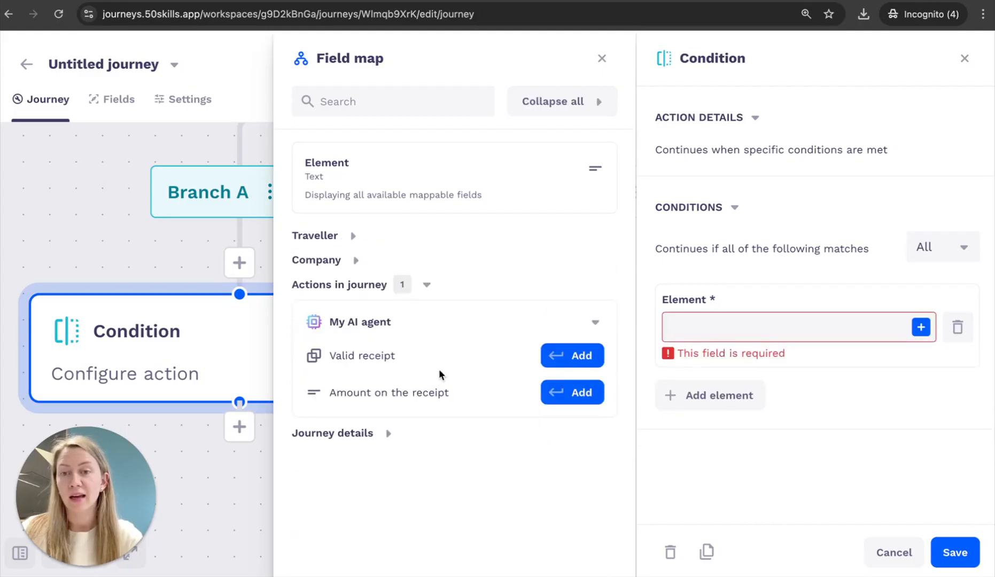
left_click(579, 356)
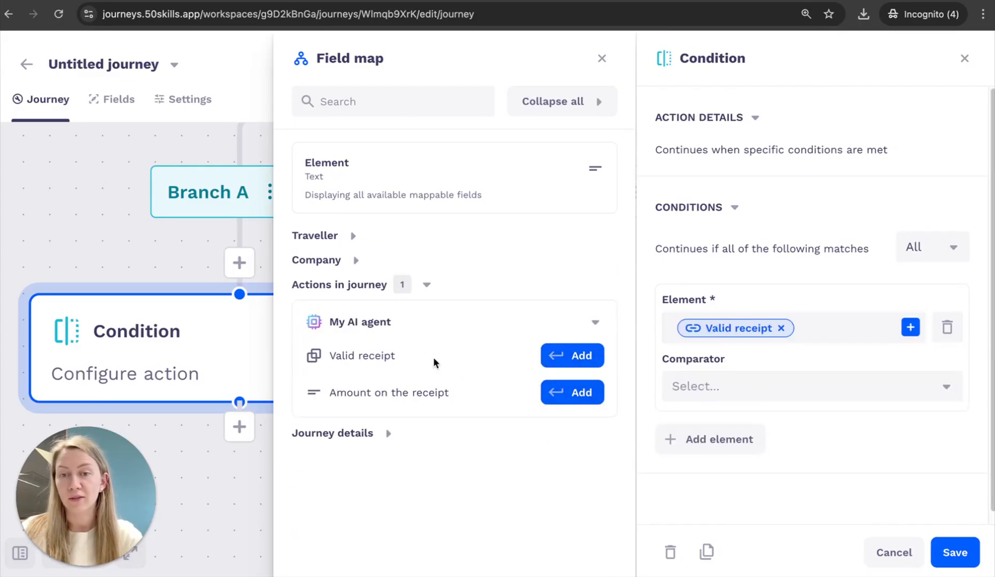
left_click(735, 385)
left_click(737, 429)
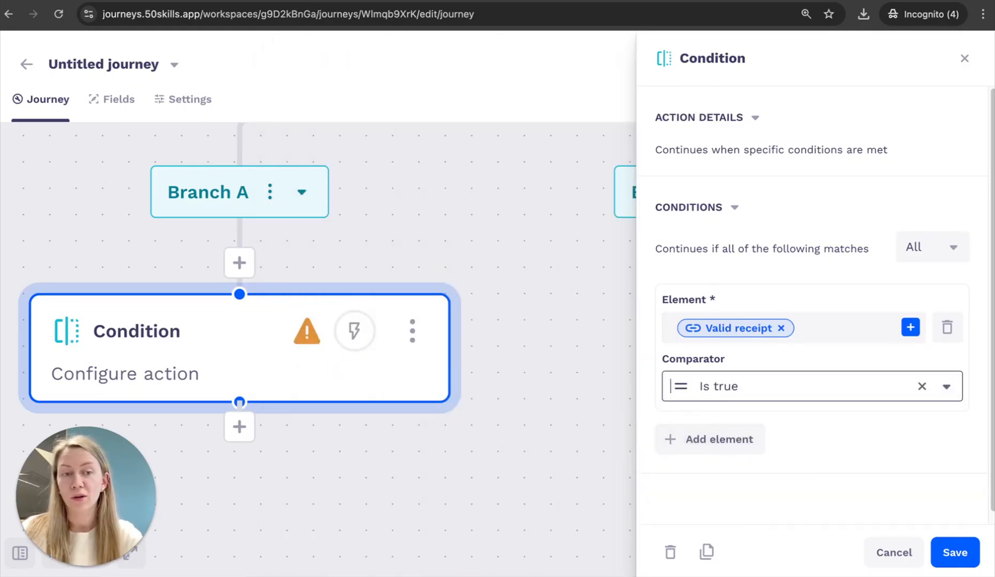
left_click(955, 552)
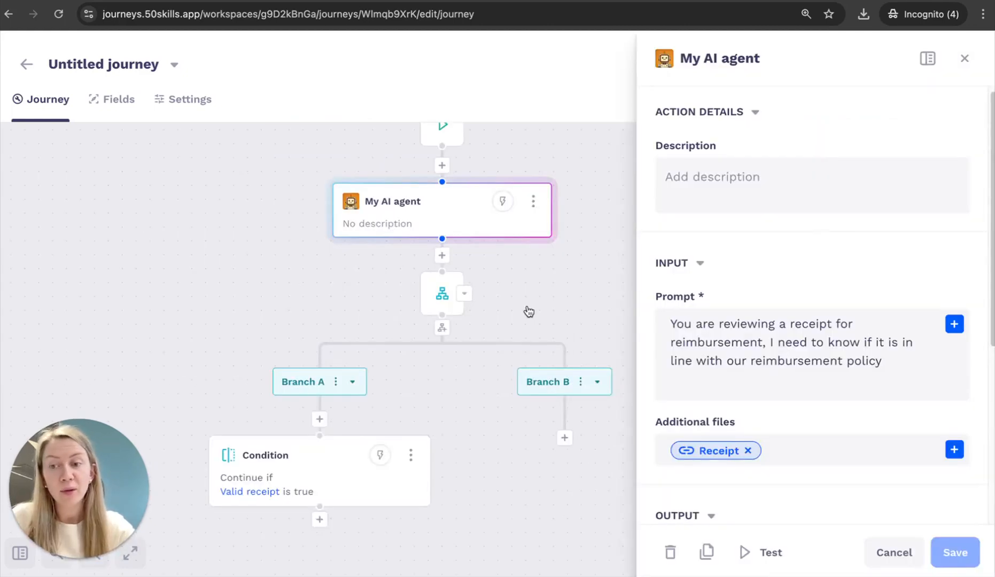
Step: Append the line "Form information:" below the existing text of My AI agent's prompt, separated by a blank line
left_click(903, 370)
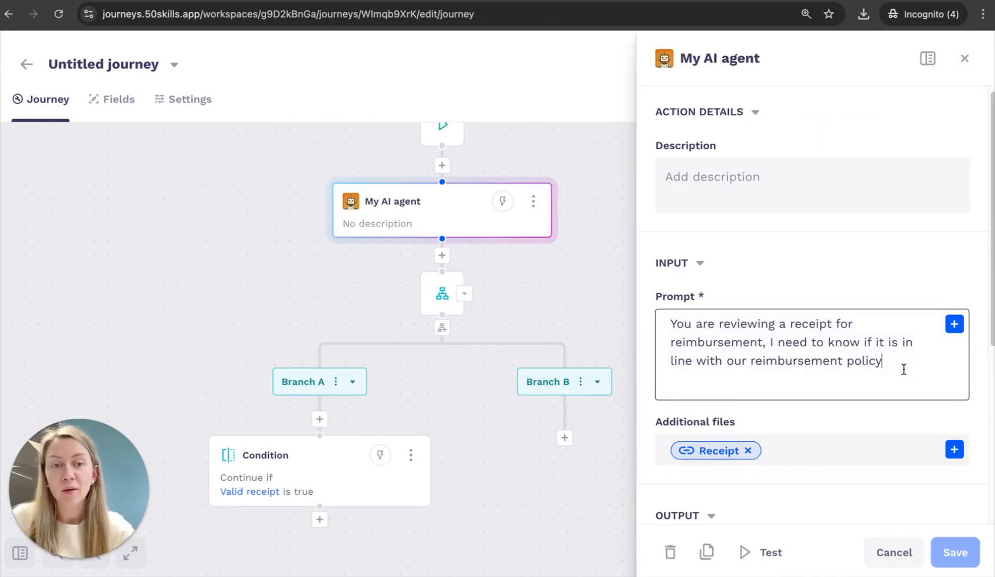
key("Return")
scroll(744, 324, "down", 5)
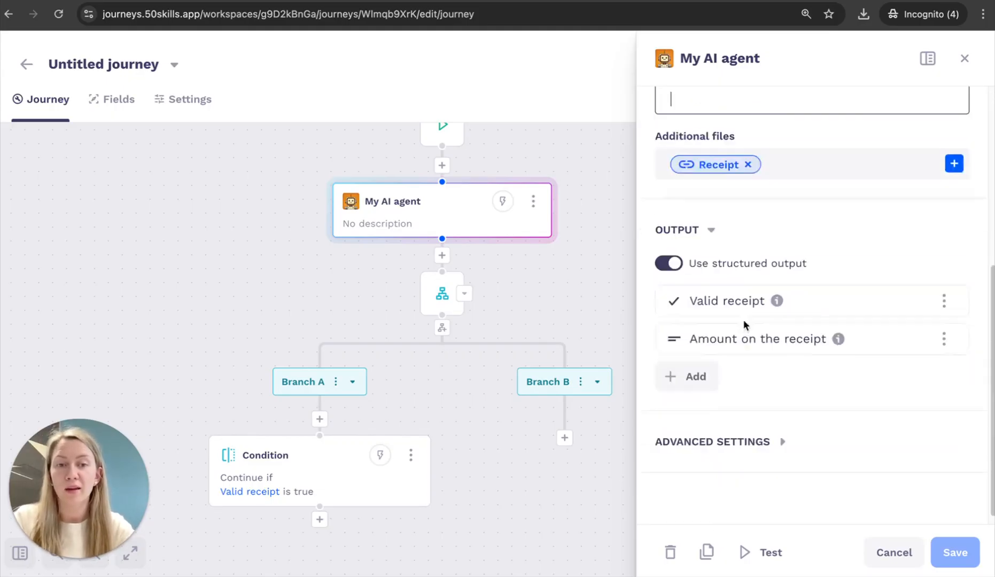
scroll(745, 324, "up", 4)
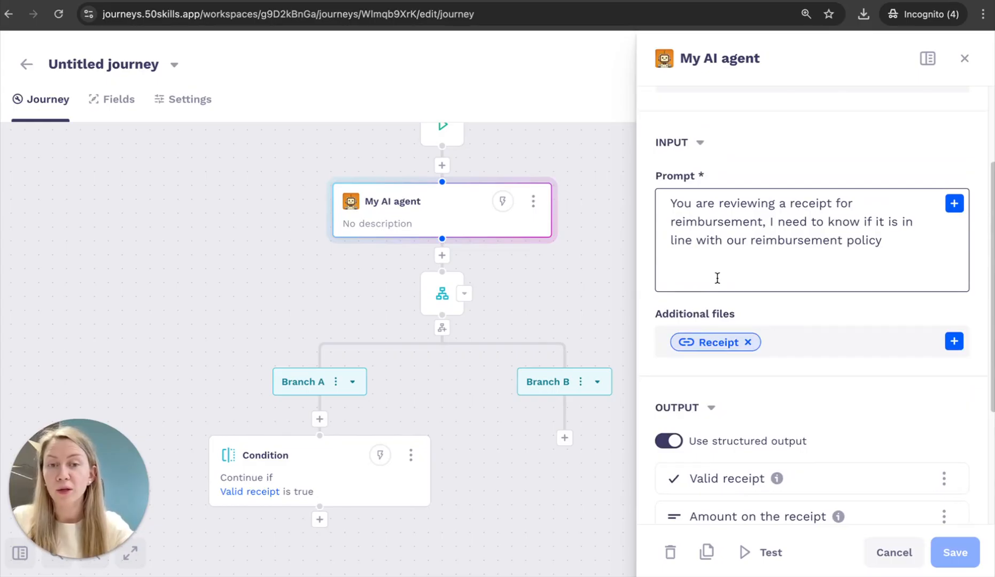
type("Fo")
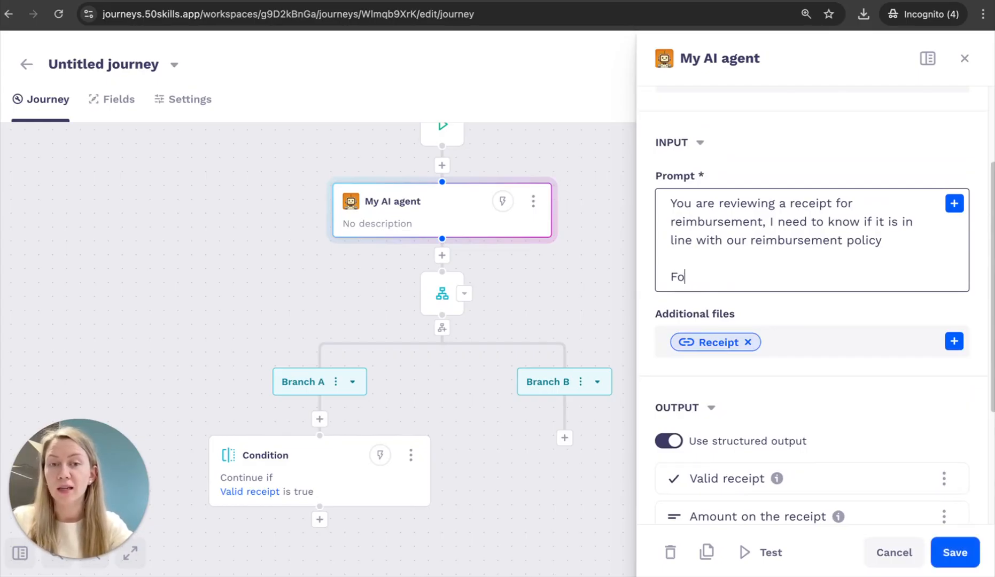
type("rm information:")
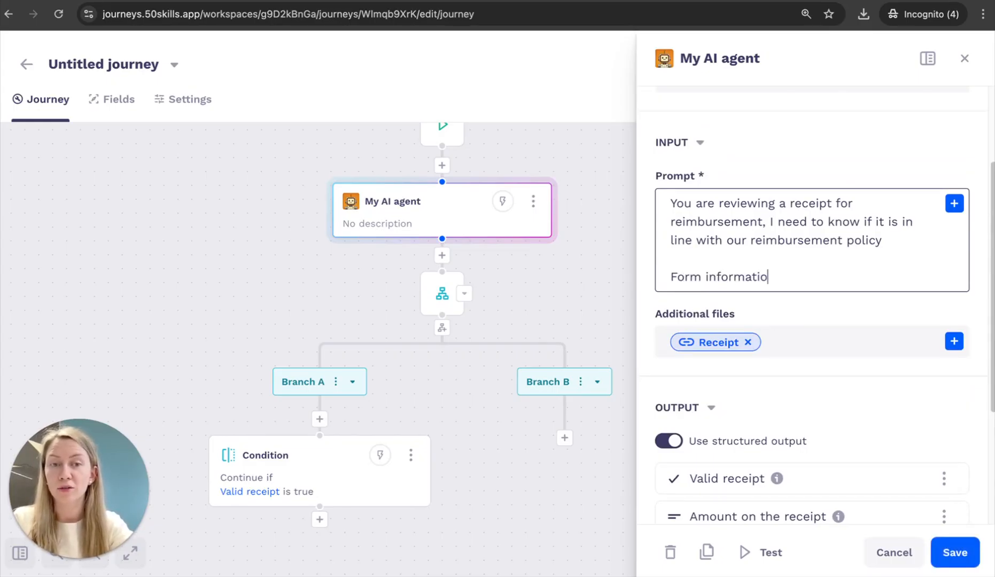
left_click(954, 204)
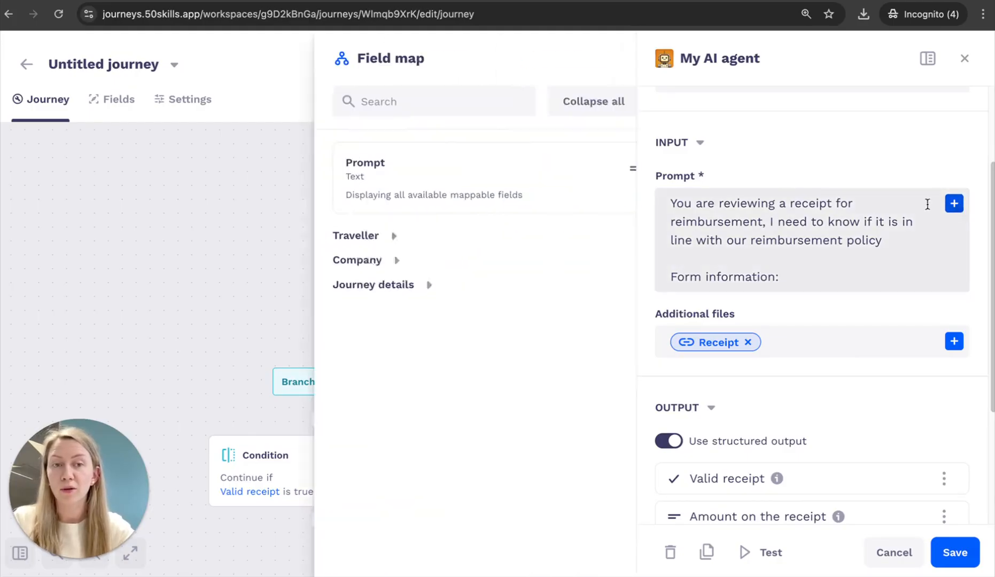
left_click(802, 277)
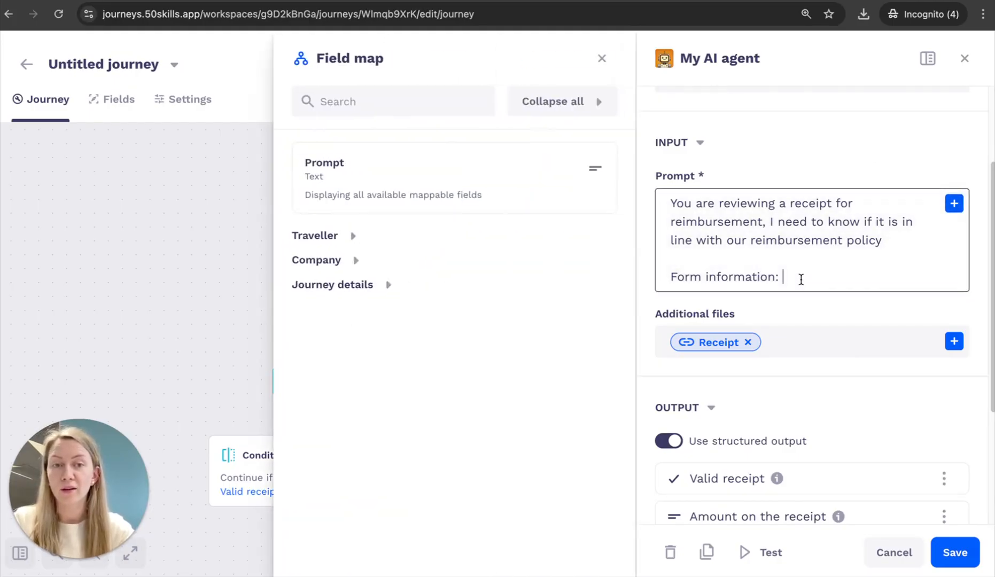
left_click(602, 59)
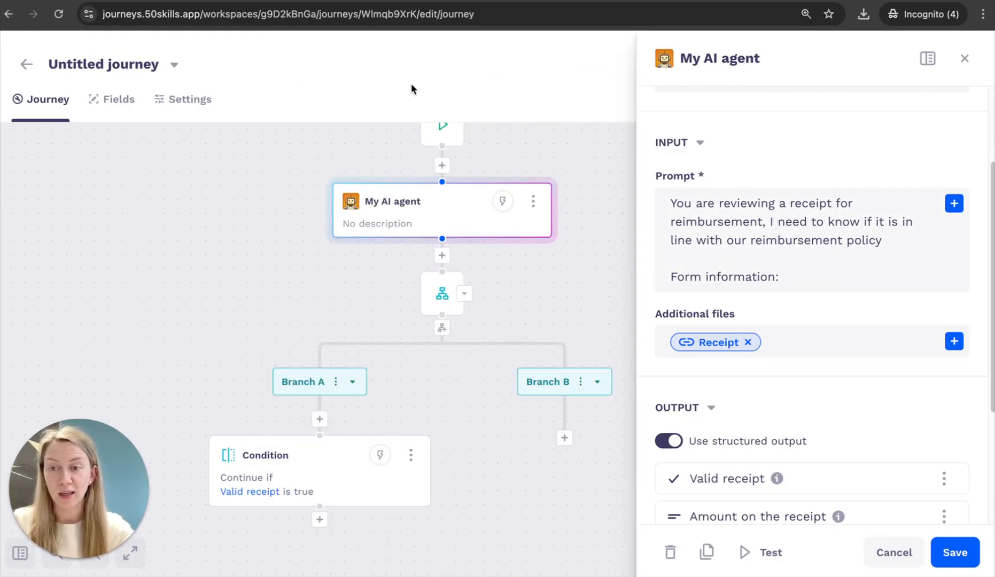